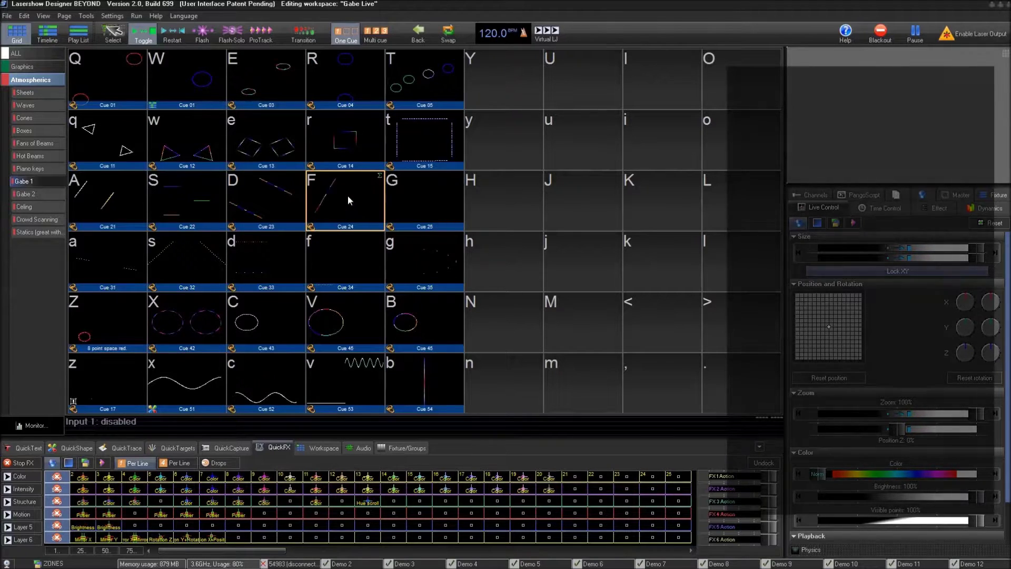
Bring up the context menu for cue F in the Gabe 1 cue grid
{"action": "right_click", "coordinate": [351, 199]}
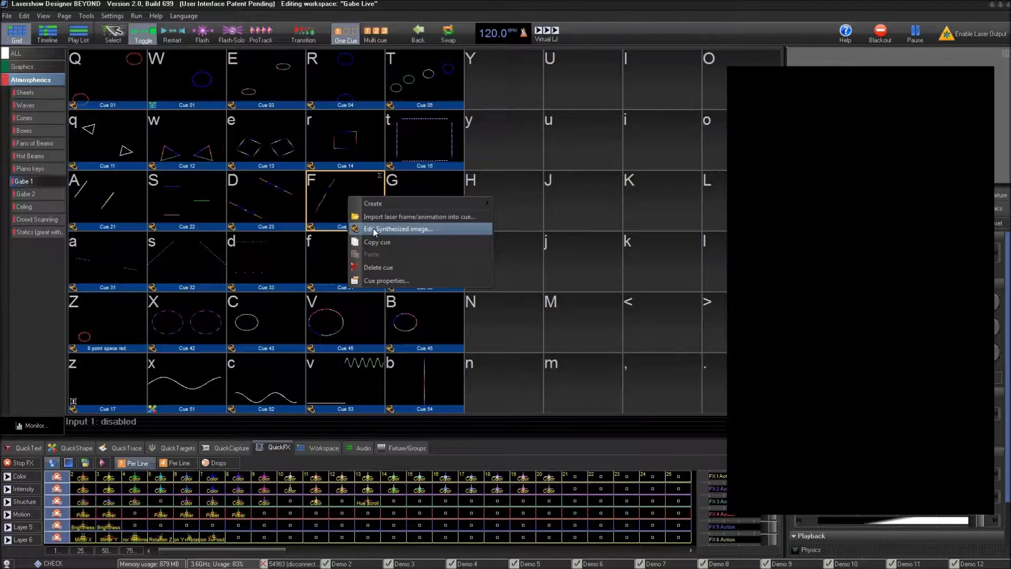
Open cue F in the Advanced Image Synthesizer and browse its animation items
{"action": "left_click", "coordinate": [373, 228]}
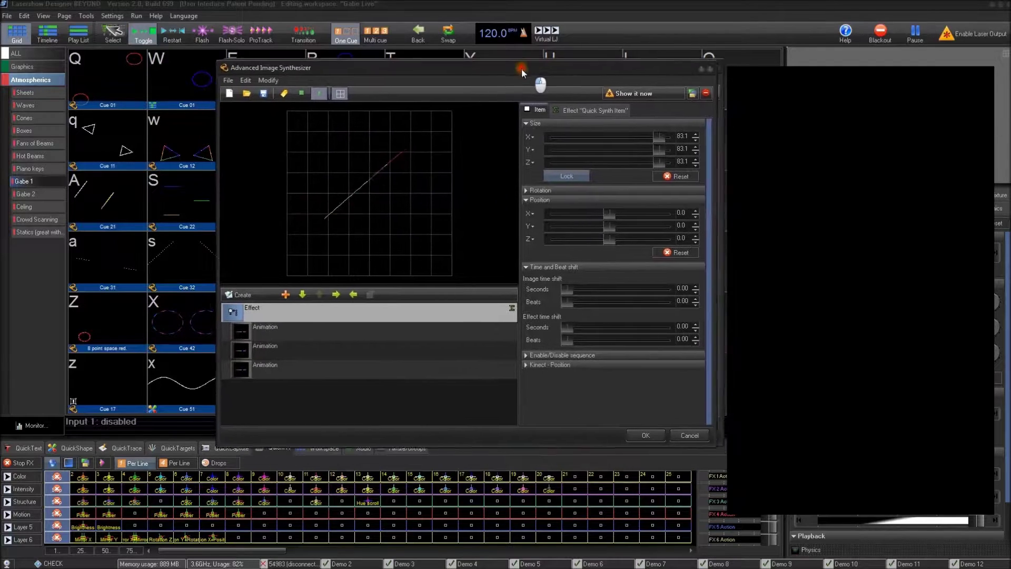
{"action": "left_click", "coordinate": [564, 111]}
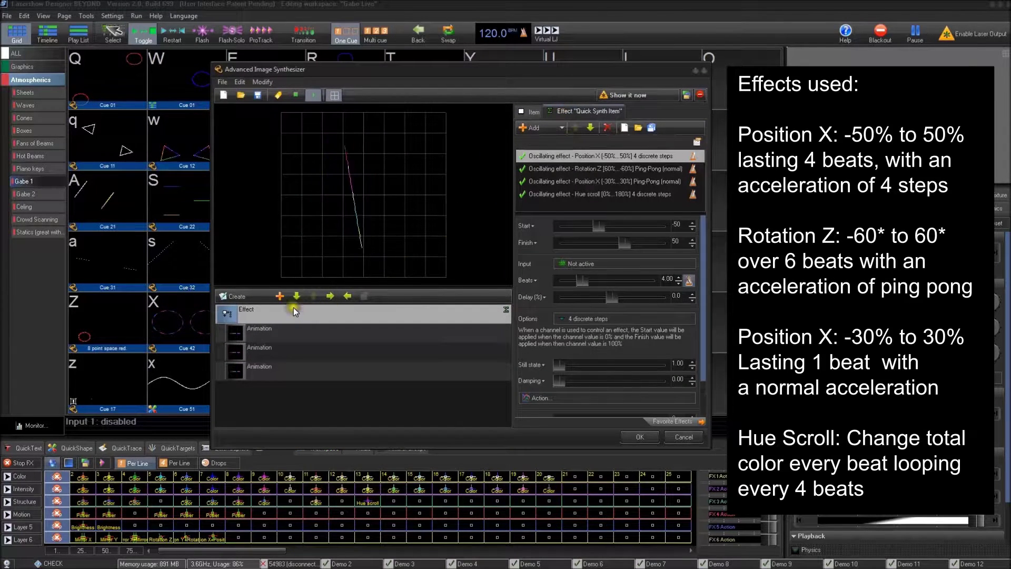
{"action": "left_click", "coordinate": [282, 331]}
{"action": "left_click", "coordinate": [286, 349]}
{"action": "left_click", "coordinate": [279, 368]}
{"action": "left_click", "coordinate": [292, 346]}
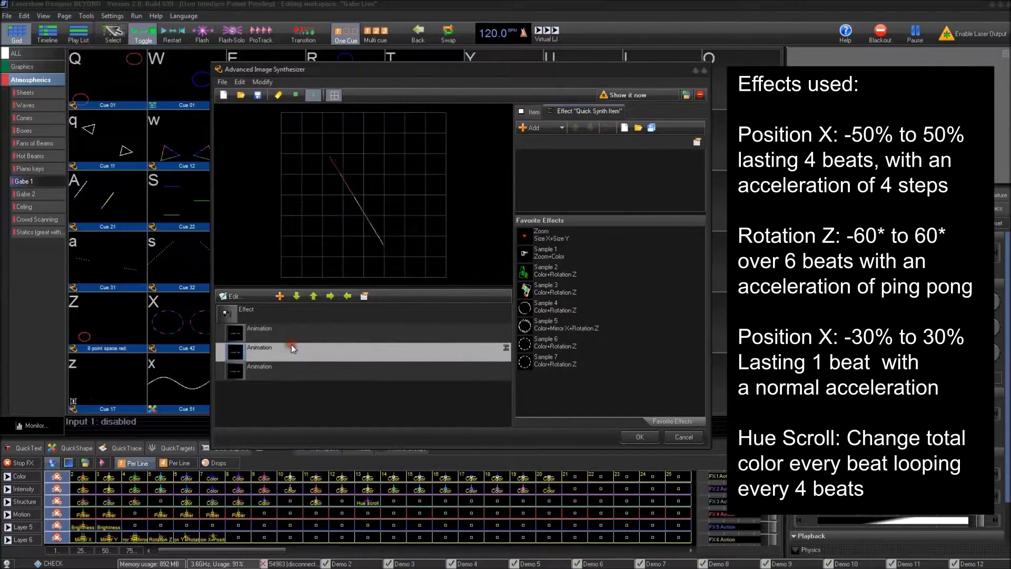
{"action": "left_click", "coordinate": [293, 339]}
Select the Effect item to list its four effects: Position X, Rotation Z, Position X, Hue scroll
{"action": "right_click", "coordinate": [292, 339]}
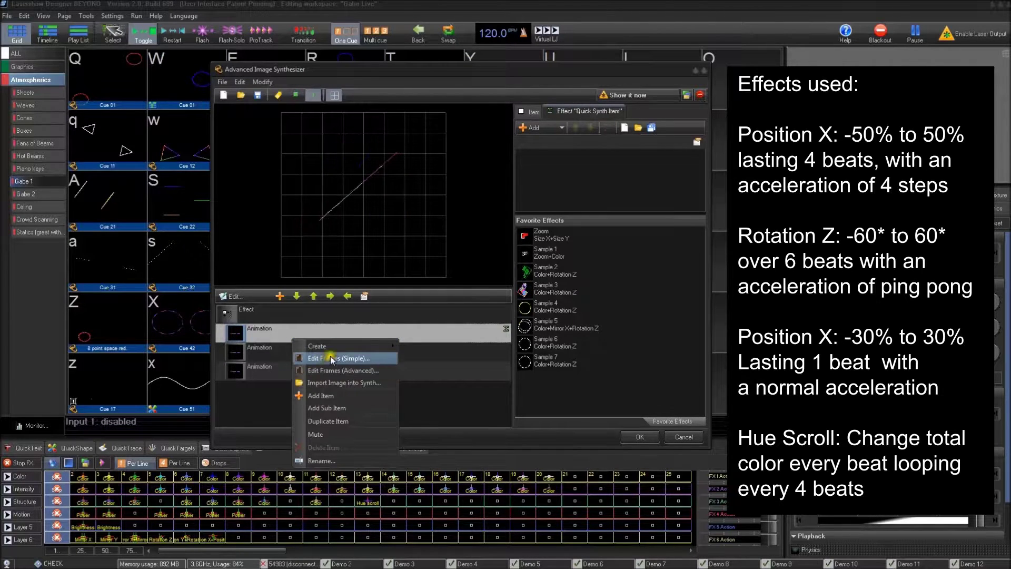
{"action": "left_click", "coordinate": [267, 350]}
{"action": "left_click", "coordinate": [275, 368]}
{"action": "left_click", "coordinate": [277, 354]}
{"action": "left_click", "coordinate": [286, 336]}
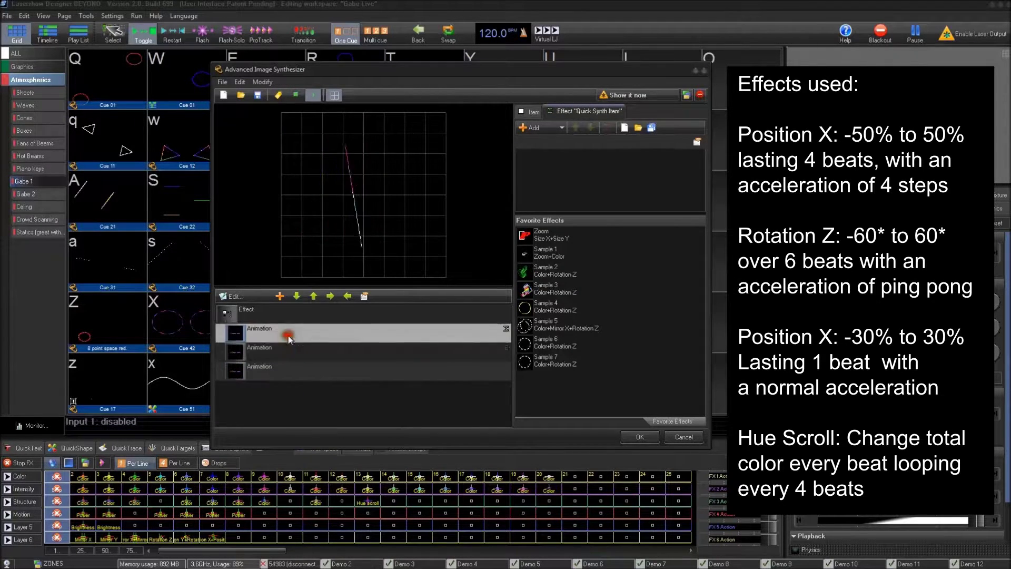
{"action": "left_click", "coordinate": [280, 352]}
{"action": "left_click", "coordinate": [280, 370]}
{"action": "left_click", "coordinate": [291, 332]}
{"action": "left_click", "coordinate": [295, 318]}
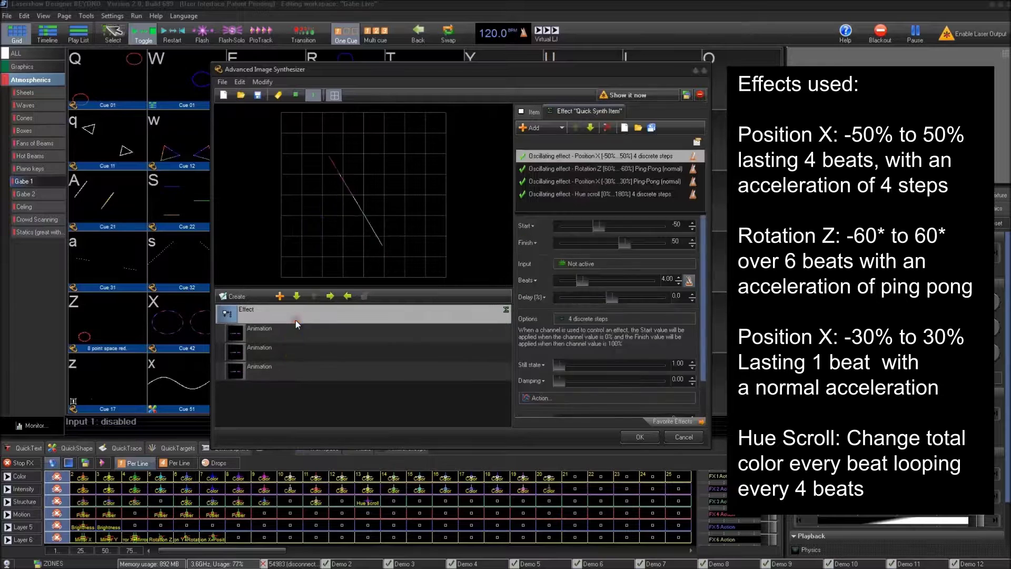
Disable the Rotation Z, Position X -30%..30% and Hue scroll effects
{"action": "left_click", "coordinate": [583, 157]}
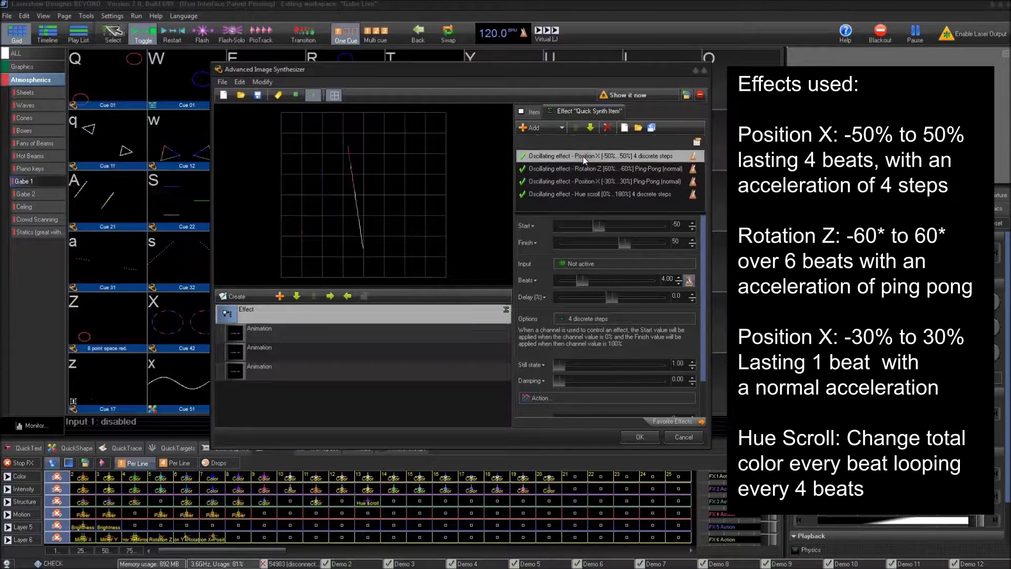
{"action": "left_click", "coordinate": [593, 157]}
{"action": "left_click", "coordinate": [525, 183]}
{"action": "left_click", "coordinate": [523, 182]}
{"action": "left_click", "coordinate": [523, 168]}
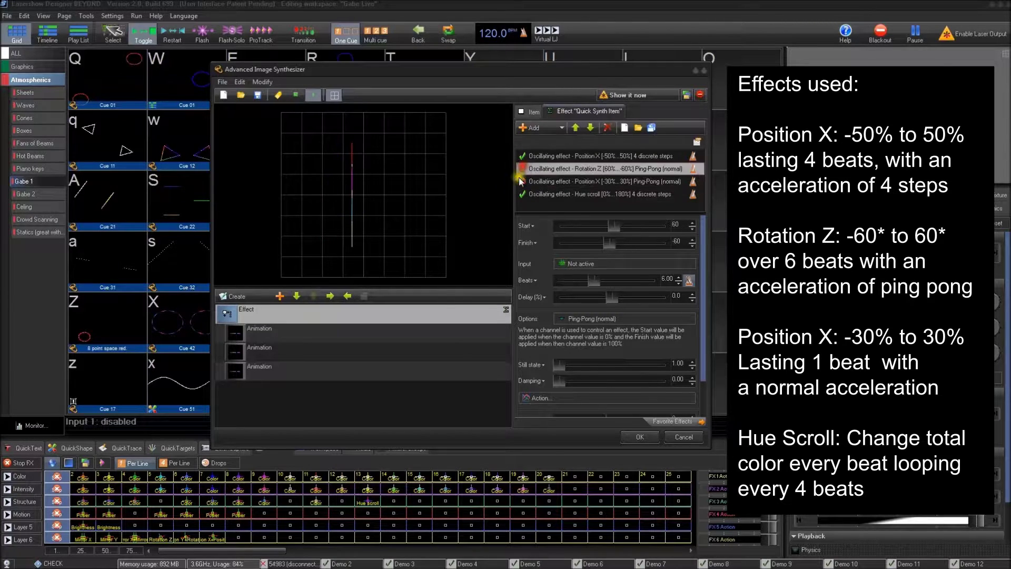
{"action": "left_click", "coordinate": [523, 196]}
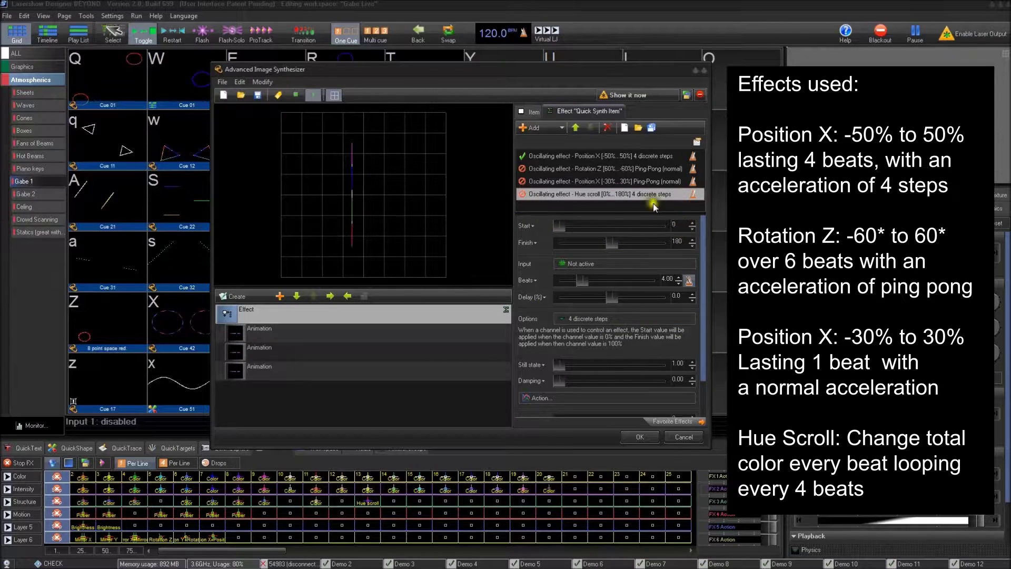
Keep the first Position X effect (-50 to 50, 4 beats) at 4 discrete steps
{"action": "left_click", "coordinate": [600, 158]}
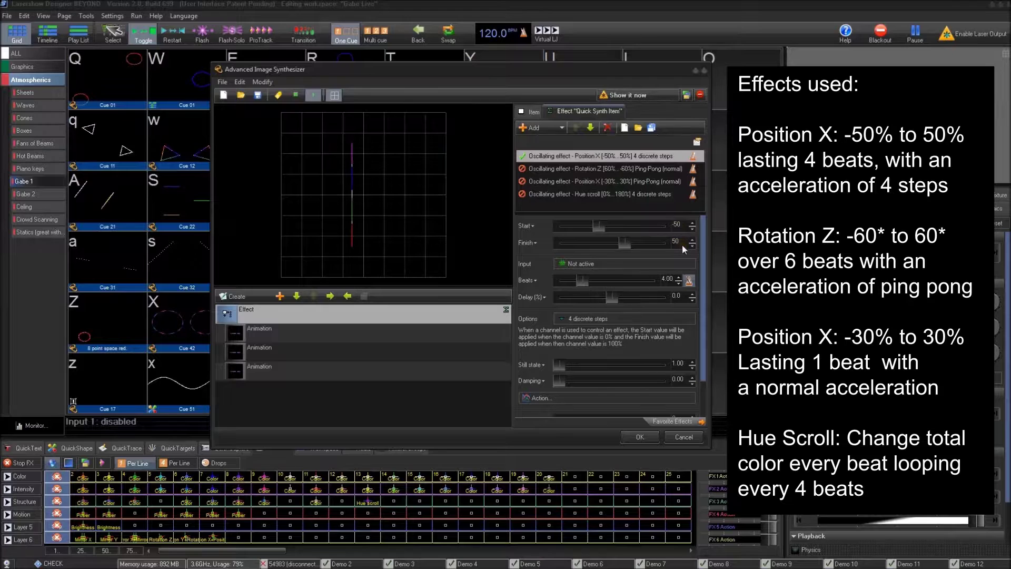
{"action": "left_click", "coordinate": [670, 279]}
{"action": "left_click", "coordinate": [614, 319]}
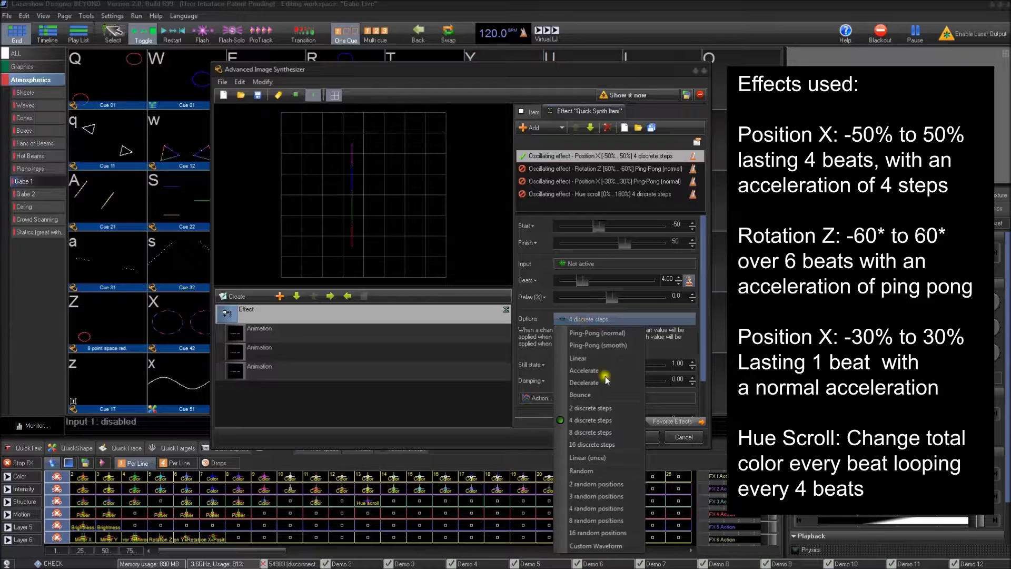
{"action": "left_click", "coordinate": [598, 422]}
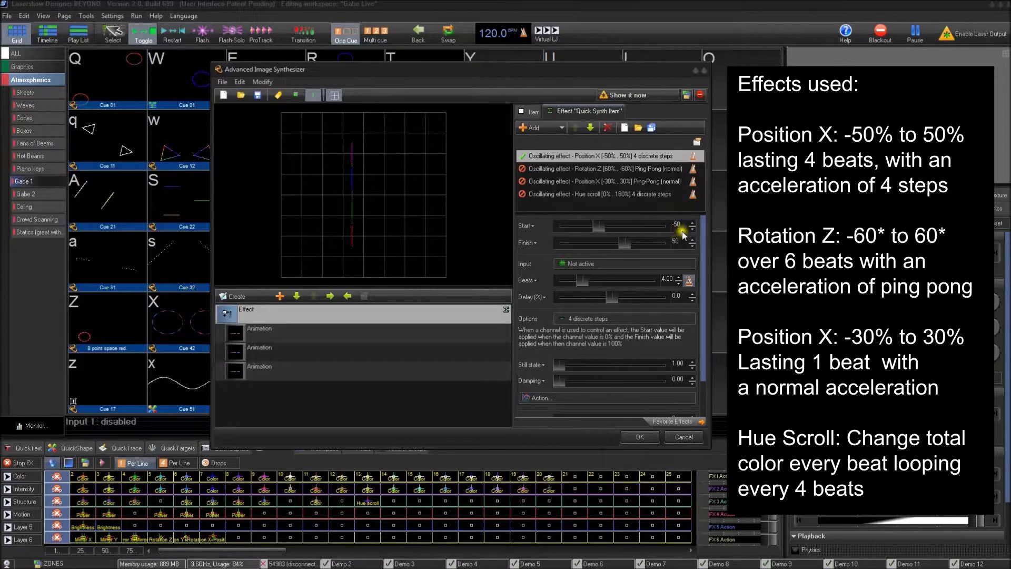
Re-enable Rotation Z, swinging 60 to -60 over 6 beats with Ping-Pong motion
{"action": "left_click", "coordinate": [522, 169]}
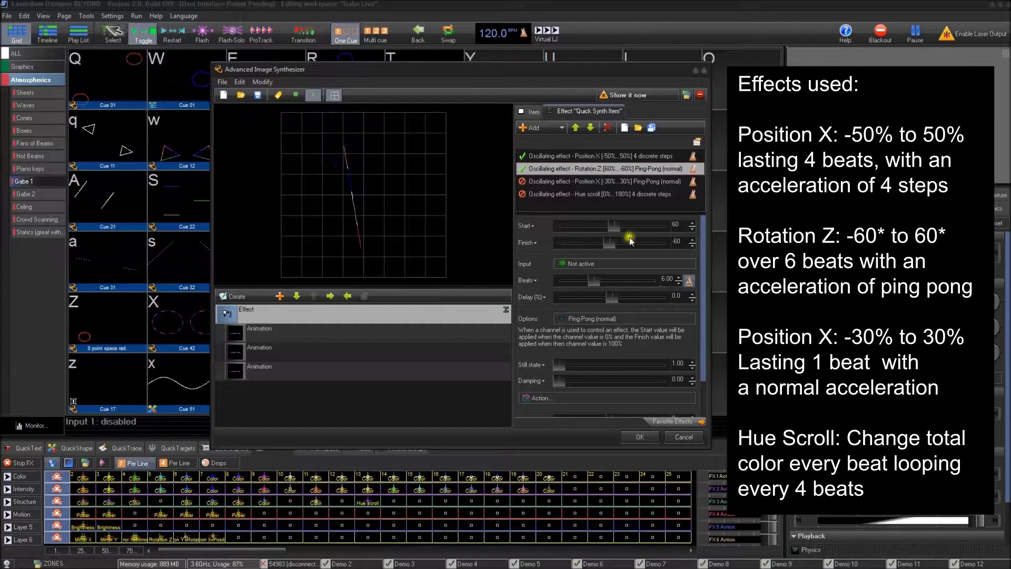
{"action": "left_click", "coordinate": [632, 322]}
{"action": "left_click", "coordinate": [458, 218]}
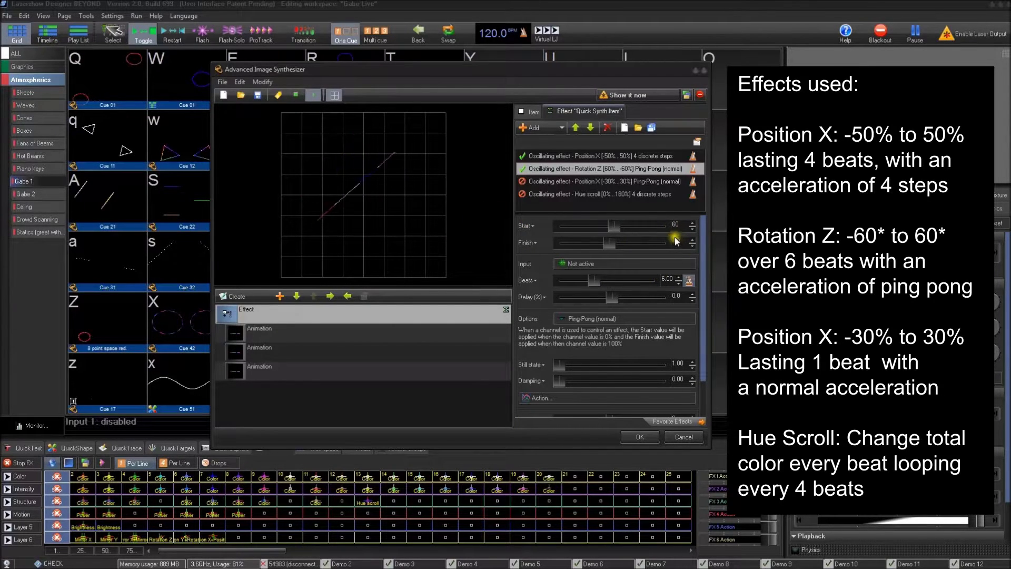
Turn the Position X -30%..30% effect (1 beat, Ping-Pong) back on
{"action": "left_click", "coordinate": [521, 181]}
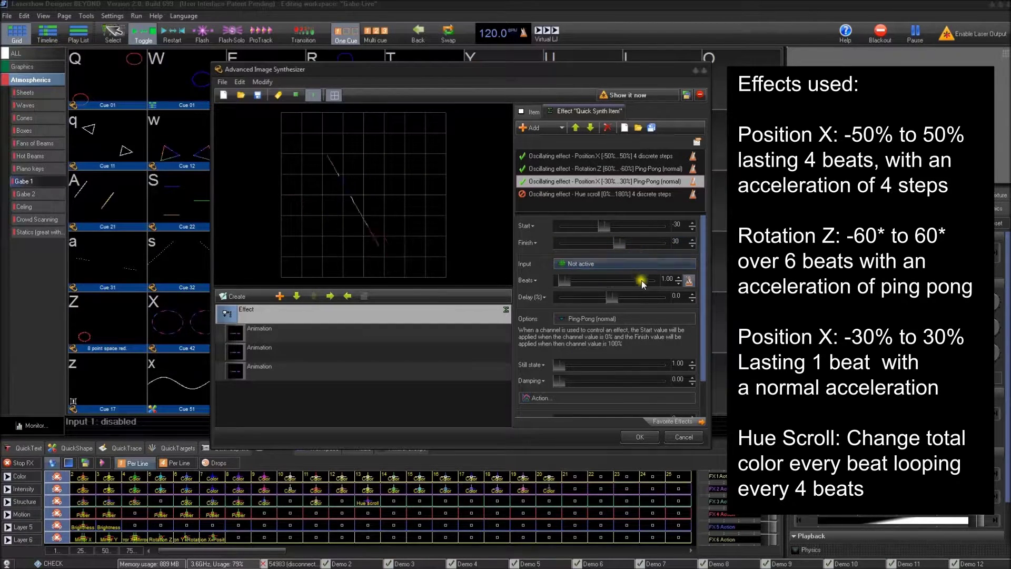
{"action": "left_click", "coordinate": [522, 182]}
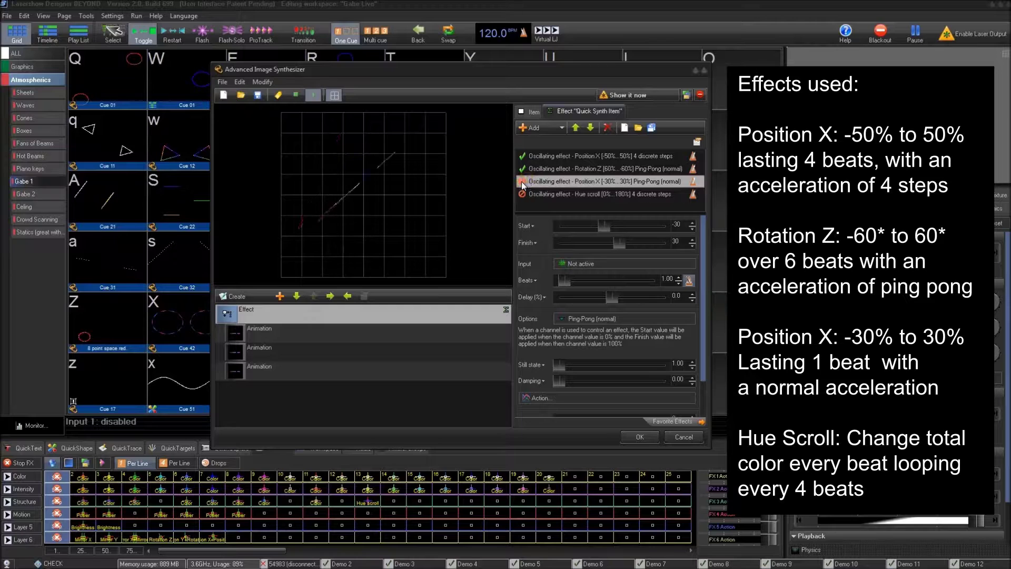
{"action": "left_click", "coordinate": [522, 182]}
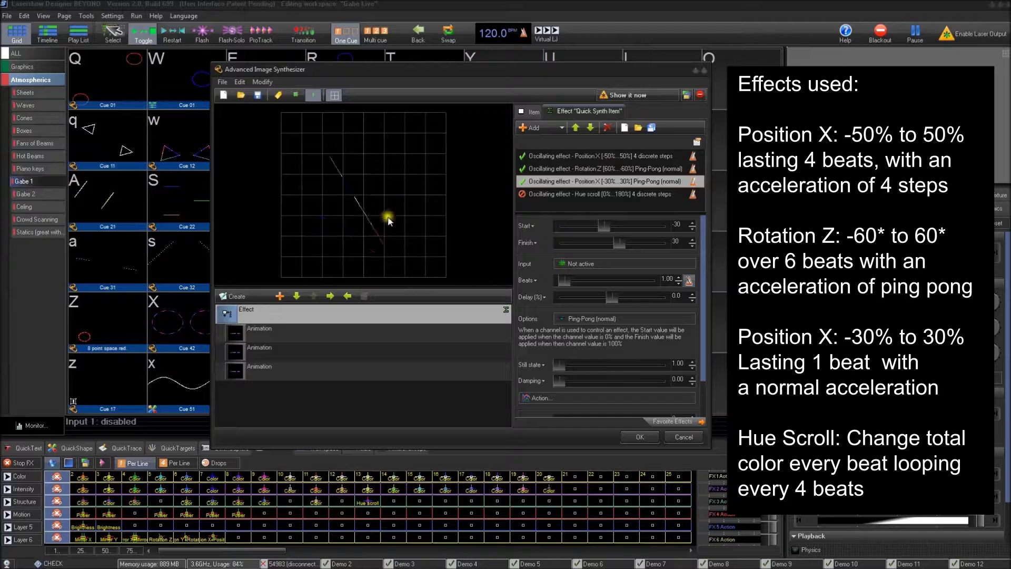
Re-enable the Hue scroll effect so all four effects are active
{"action": "left_click", "coordinate": [521, 196]}
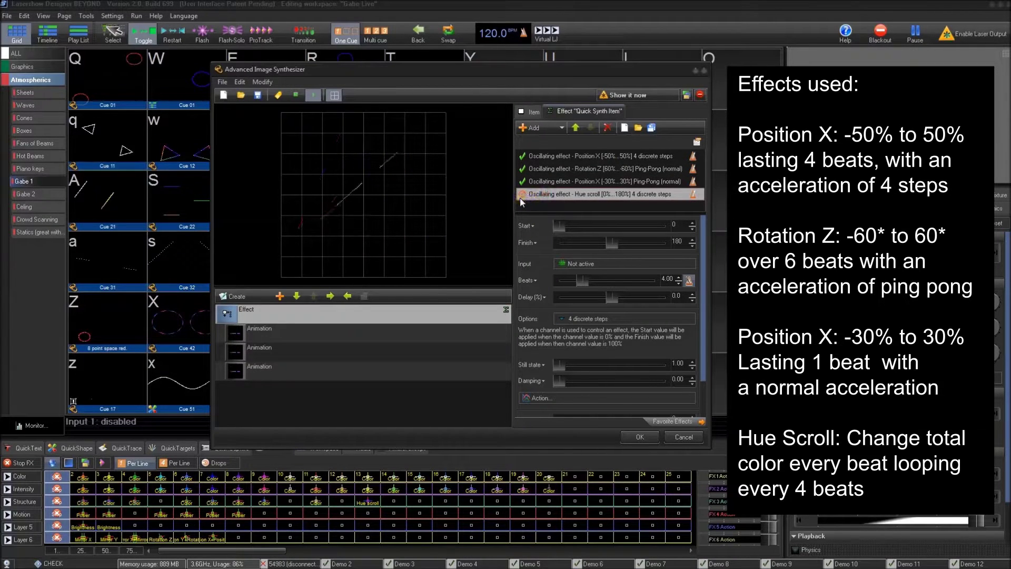
{"action": "left_click", "coordinate": [523, 195]}
{"action": "left_click", "coordinate": [523, 195]}
Send the synthesized cue to live output, then go to the Timeline page
{"action": "left_click", "coordinate": [323, 328]}
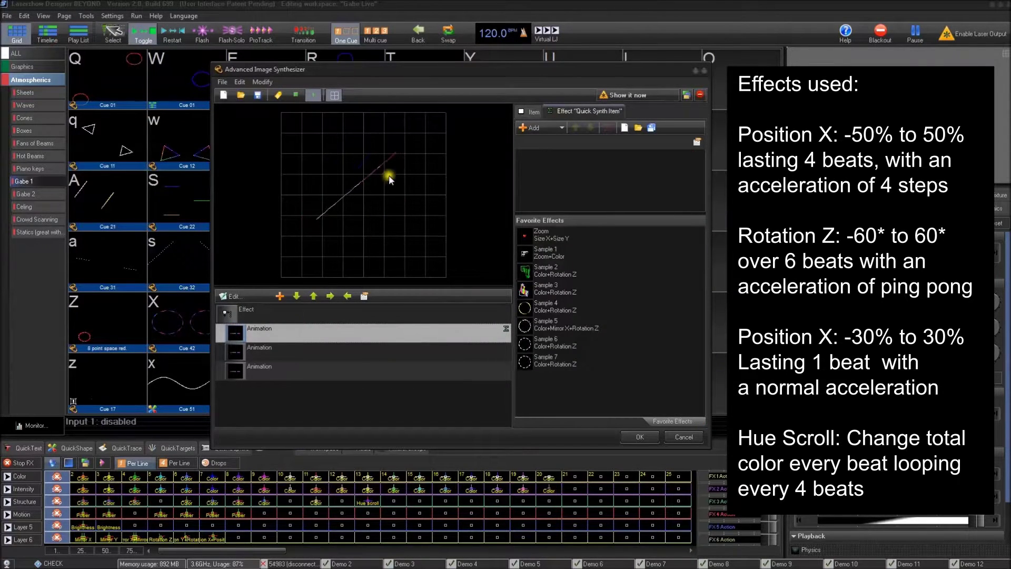
{"action": "left_click", "coordinate": [317, 306]}
{"action": "left_click", "coordinate": [659, 99]}
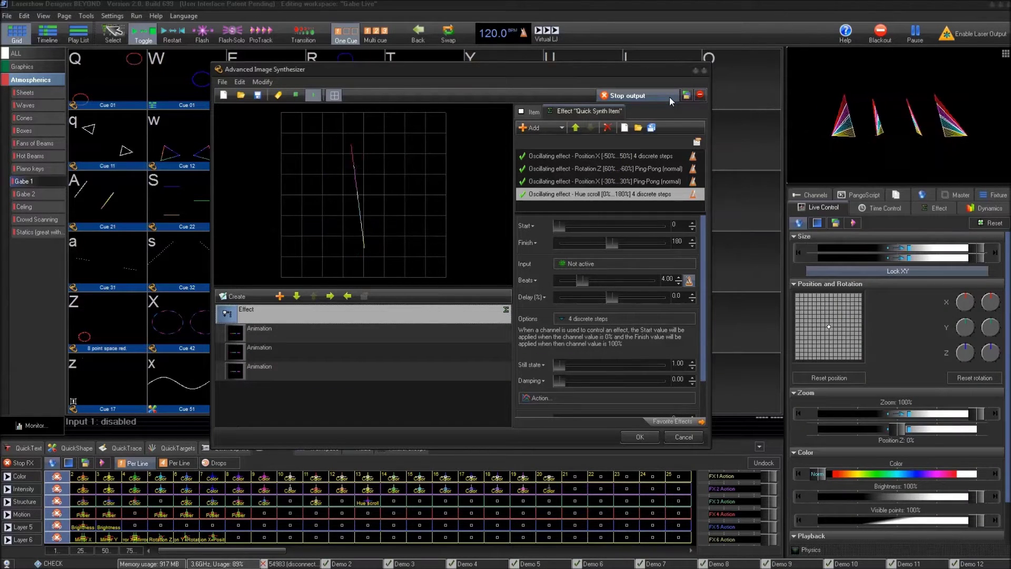
{"action": "left_click", "coordinate": [669, 97]}
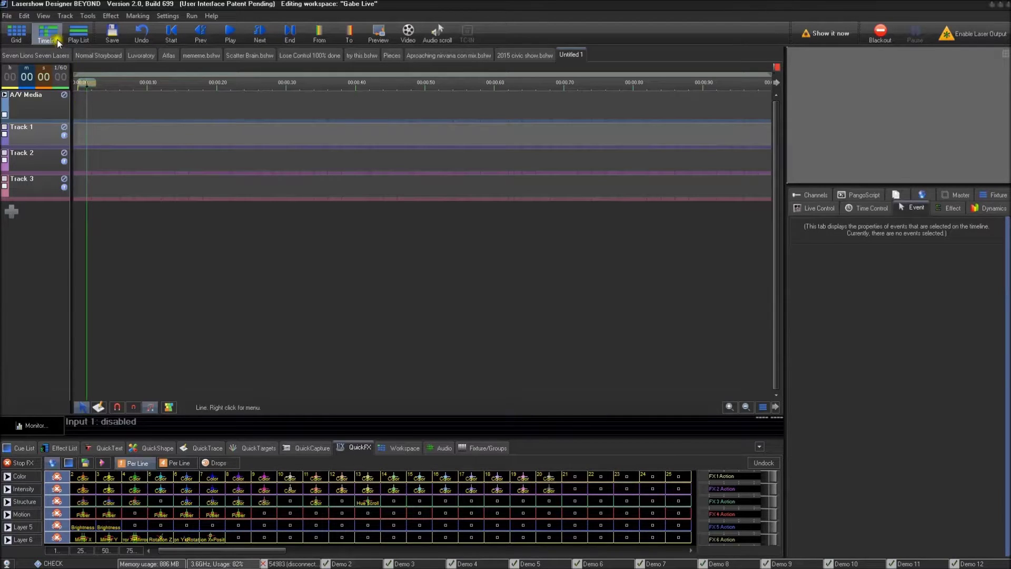
Draw an event on Track 1 and fill it with a new circle shape
{"action": "left_click", "coordinate": [25, 41]}
{"action": "left_click", "coordinate": [58, 40]}
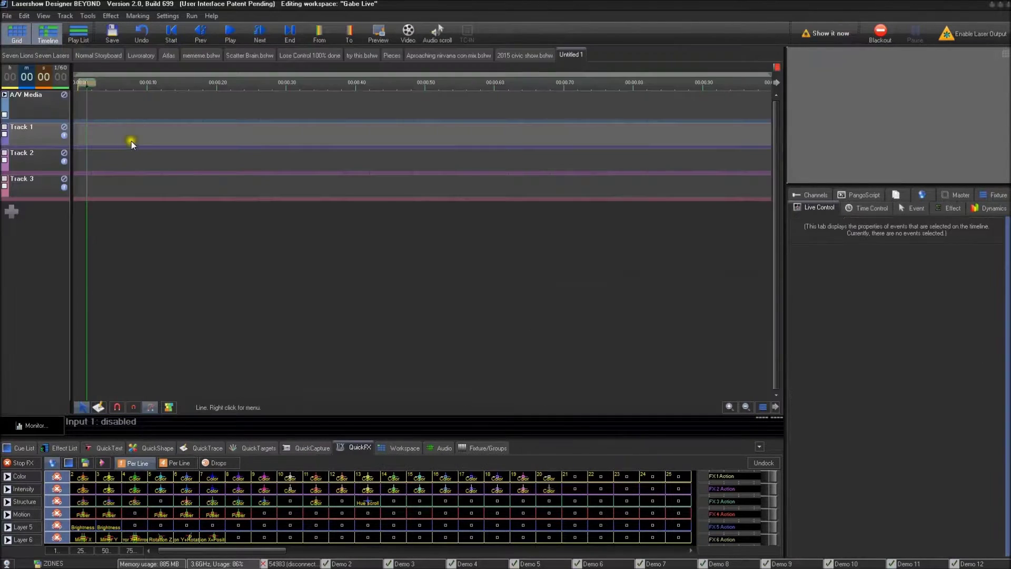
{"action": "left_click_drag", "start_coordinate": [88, 130], "coordinate": [104, 131]}
{"action": "right_click", "coordinate": [94, 130]}
{"action": "left_click", "coordinate": [102, 138]}
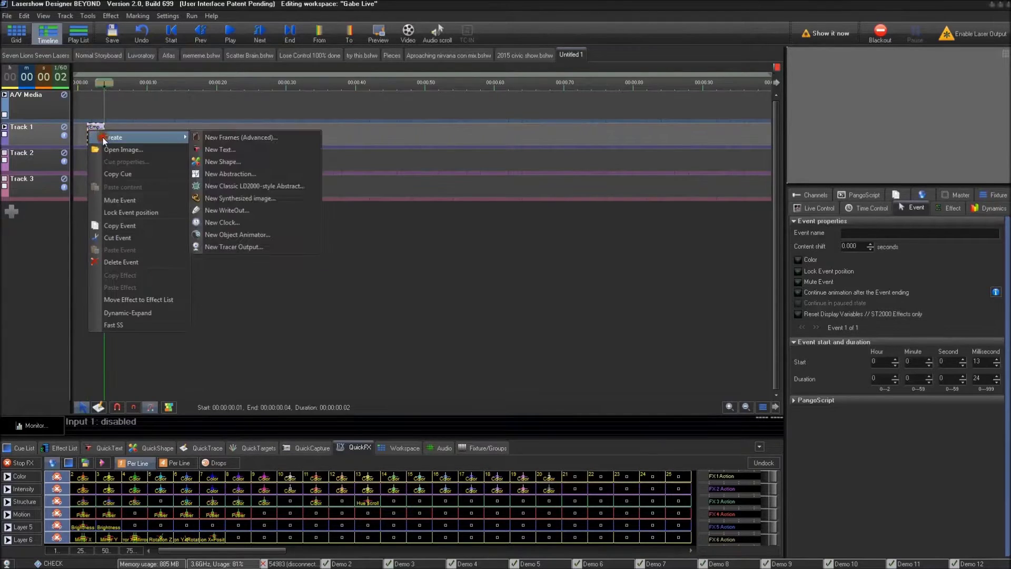
{"action": "left_click", "coordinate": [221, 162]}
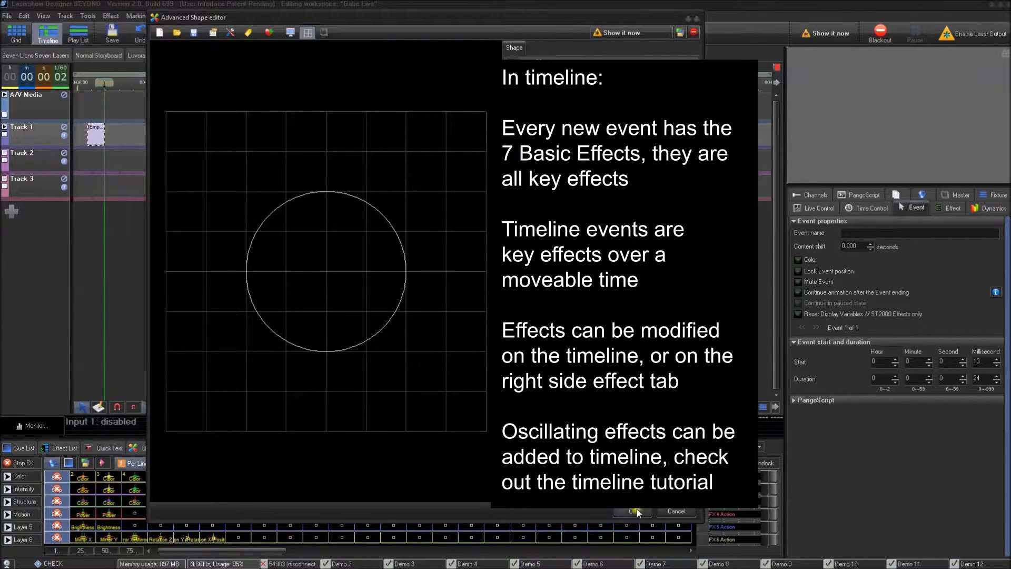
{"action": "left_click", "coordinate": [635, 511]}
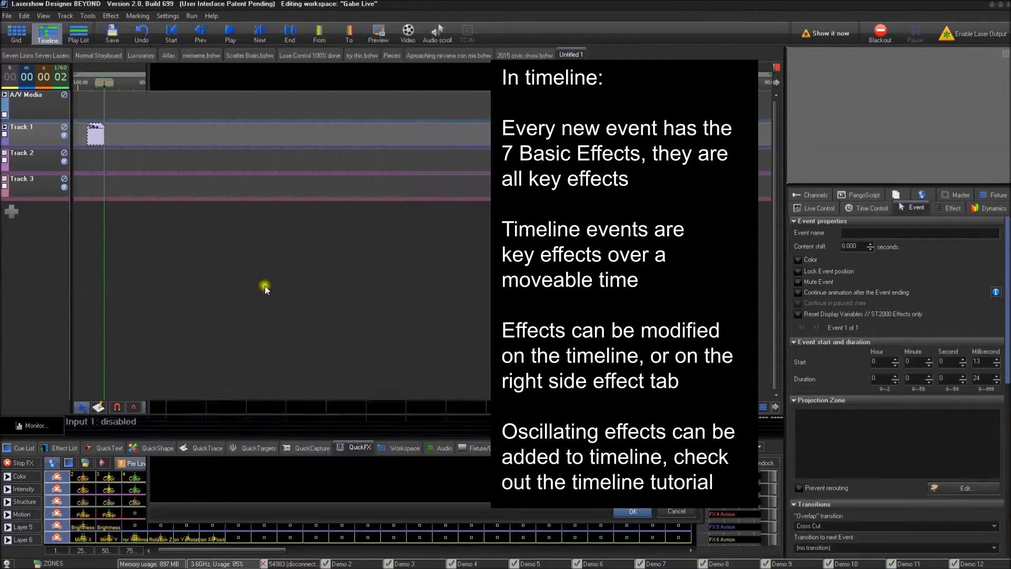
Expand the Shape event and stretch it to about 887 ms
{"action": "double_click", "coordinate": [96, 136]}
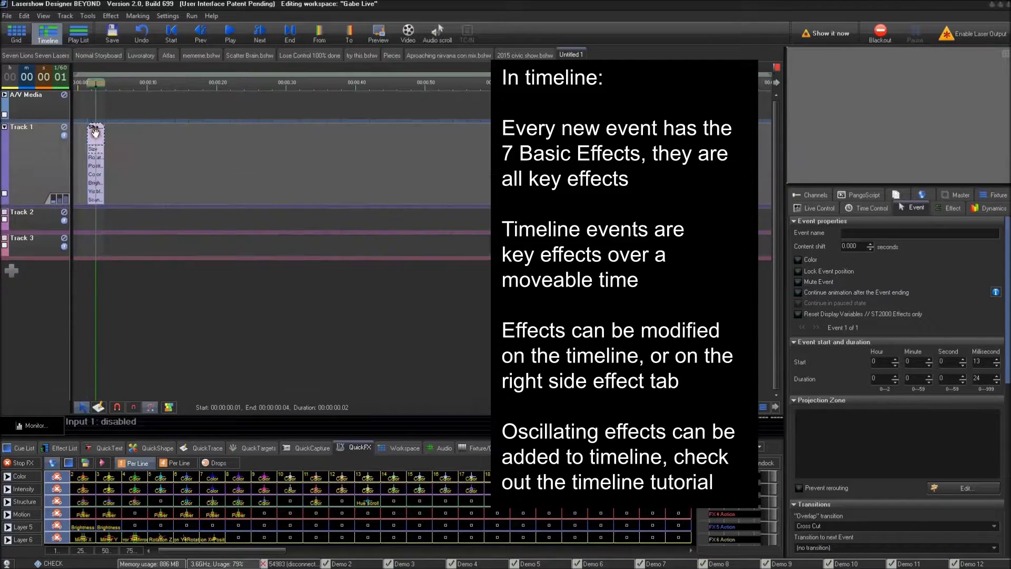
{"action": "left_click", "coordinate": [100, 235]}
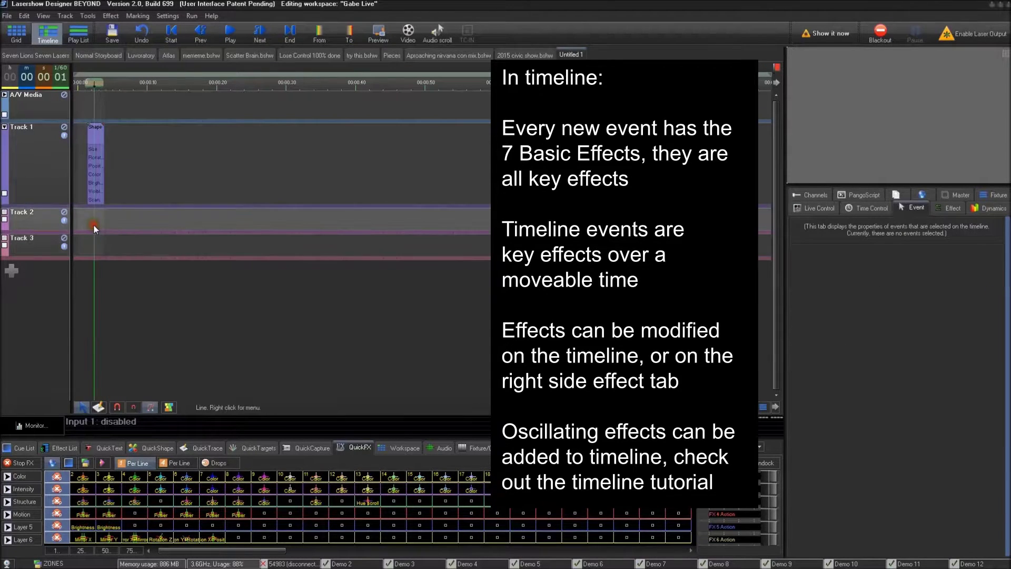
{"action": "left_click_drag", "start_coordinate": [104, 138], "coordinate": [705, 139]}
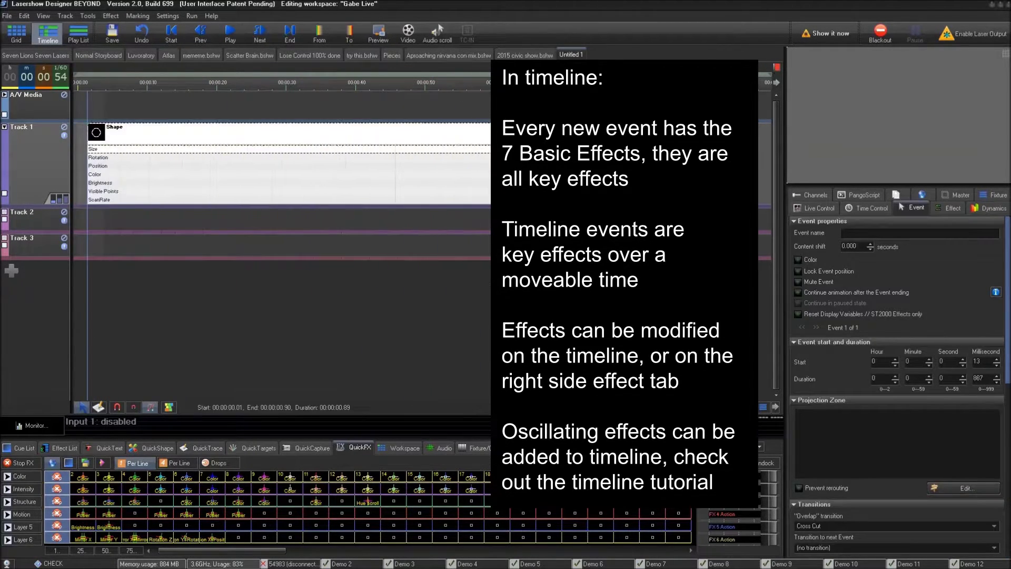
{"action": "left_click", "coordinate": [705, 227]}
Look through the event's Size, Brightness, Visible Points and ScanRate effect rows
{"action": "left_click", "coordinate": [114, 153]}
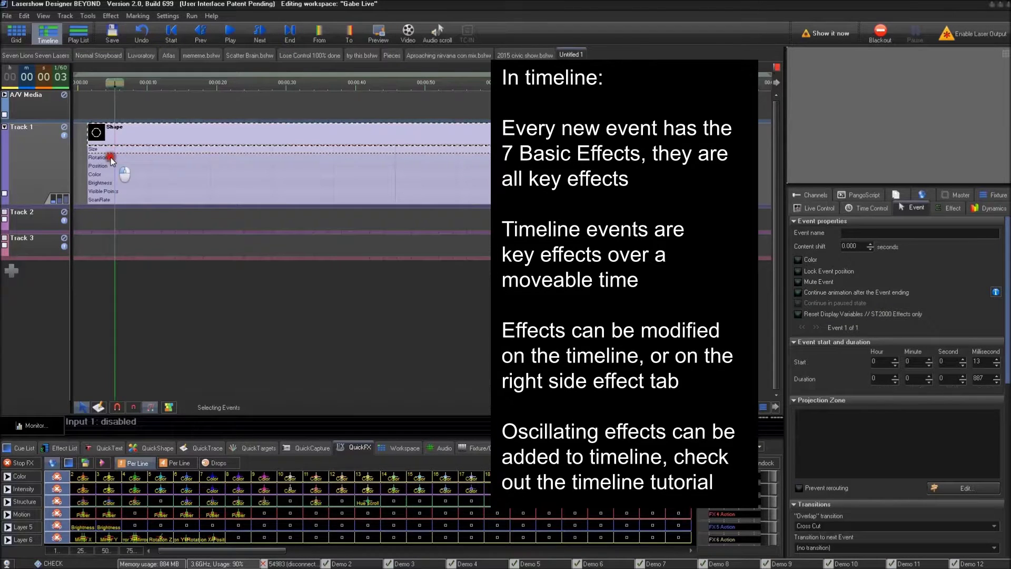
{"action": "left_click", "coordinate": [114, 184]}
{"action": "left_click", "coordinate": [117, 193]}
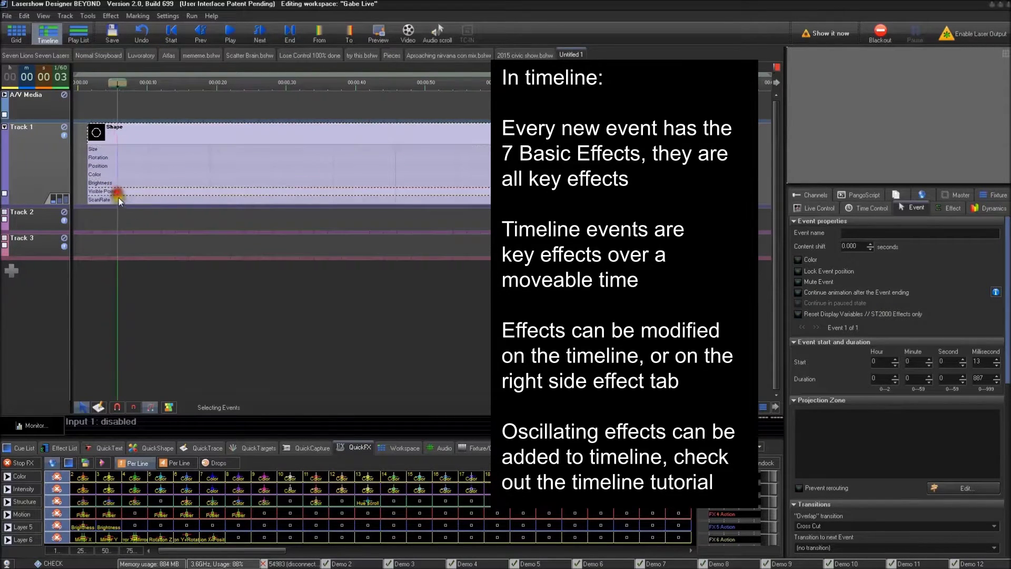
{"action": "left_click", "coordinate": [119, 200]}
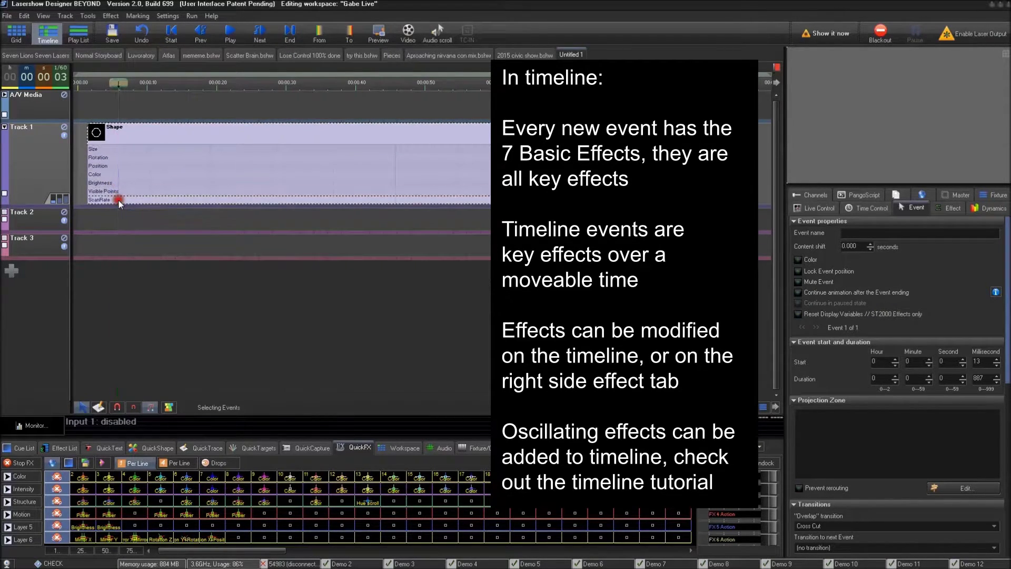
{"action": "left_click", "coordinate": [148, 200]}
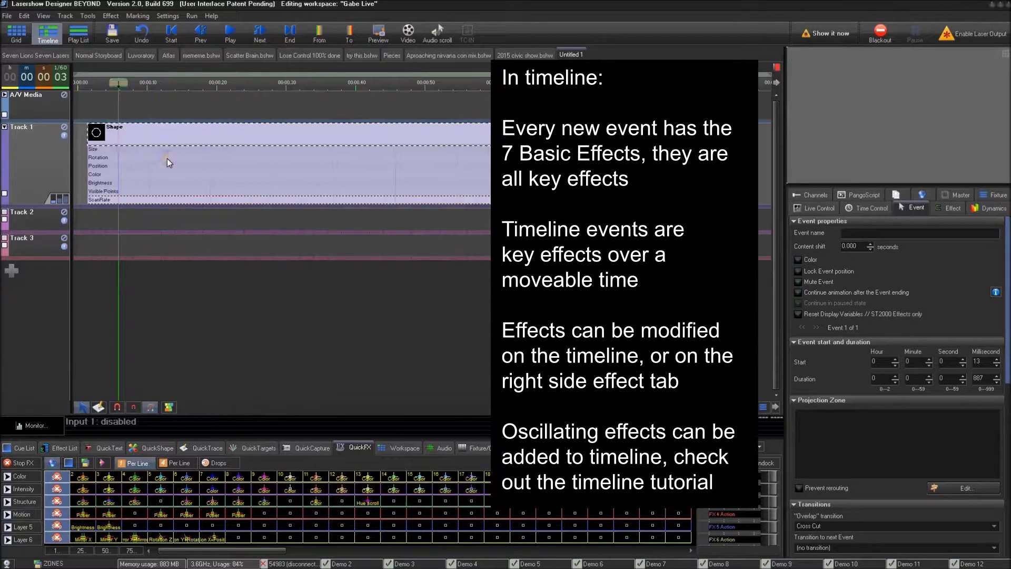
{"action": "left_click", "coordinate": [163, 170]}
Add a Size key point, move it to the event start, and check its value
{"action": "left_click", "coordinate": [149, 153]}
{"action": "double_click", "coordinate": [149, 151]}
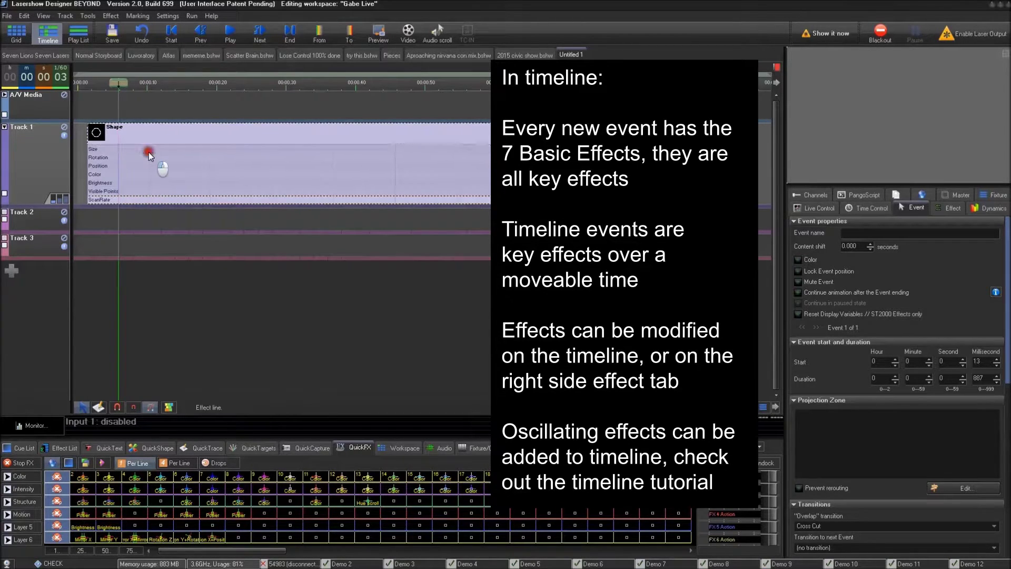
{"action": "left_click_drag", "start_coordinate": [149, 150], "coordinate": [71, 197]}
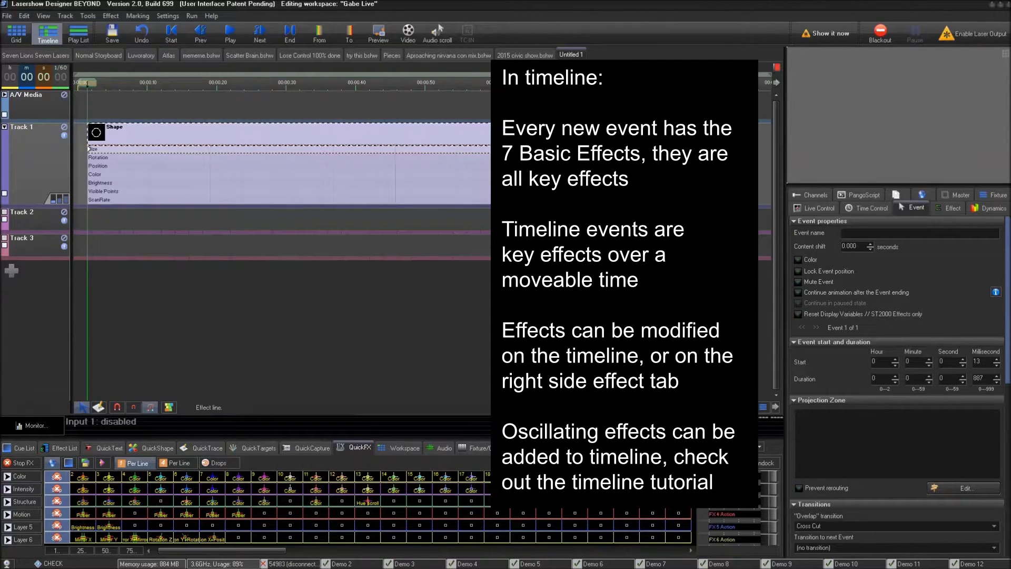
{"action": "double_click", "coordinate": [693, 150]}
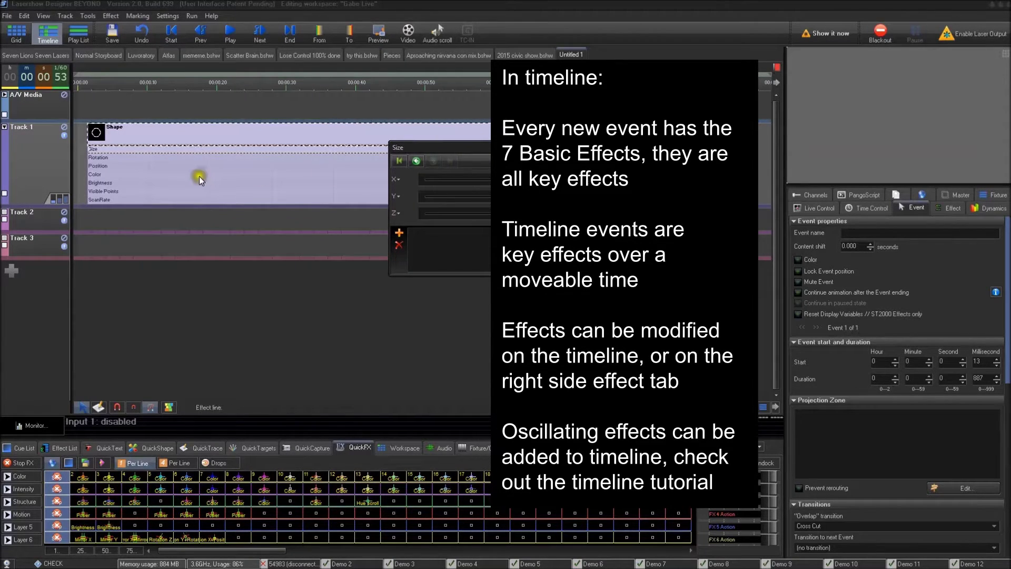
{"action": "left_click", "coordinate": [123, 238]}
Move the time position along the event while reviewing the Rotation, Size and Color rows
{"action": "left_click", "coordinate": [85, 210]}
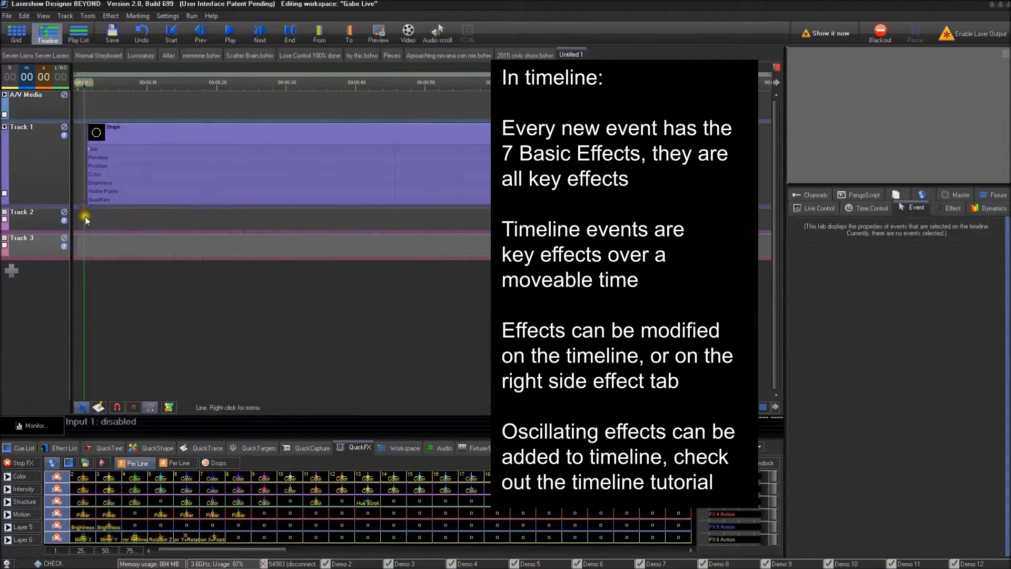
{"action": "left_click", "coordinate": [271, 138]}
{"action": "left_click", "coordinate": [692, 158]}
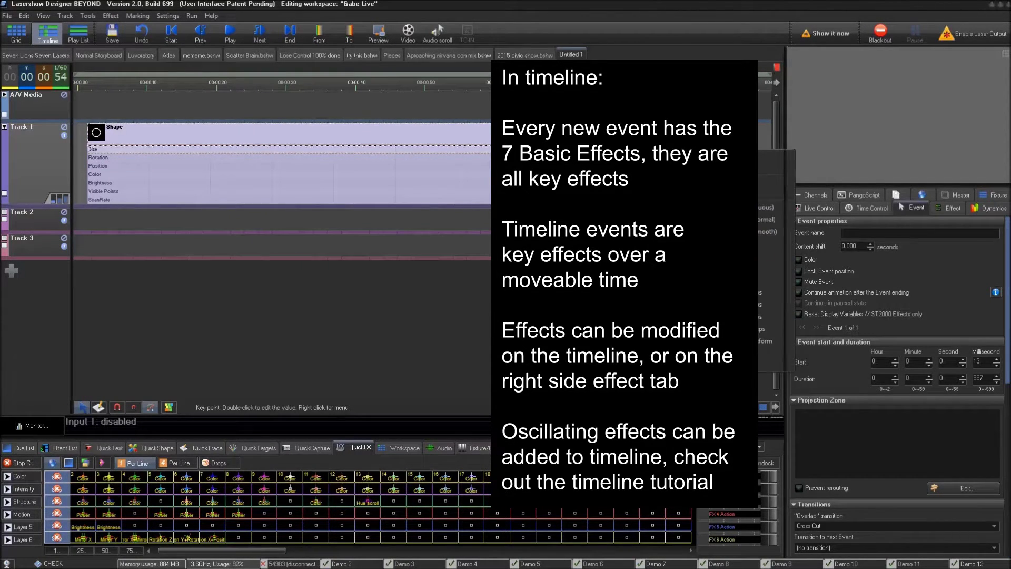
{"action": "left_click", "coordinate": [395, 149]}
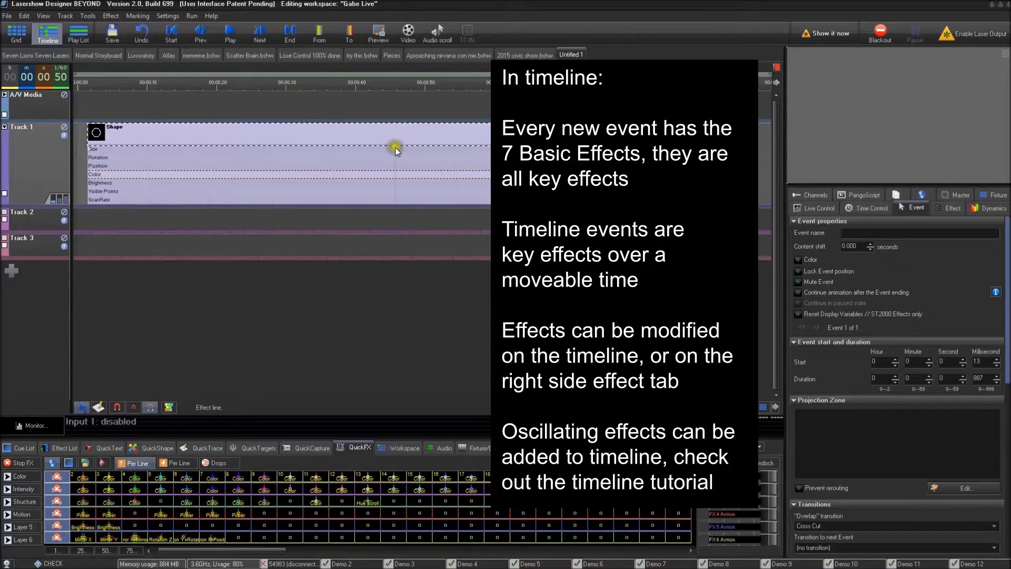
{"action": "left_click", "coordinate": [360, 175]}
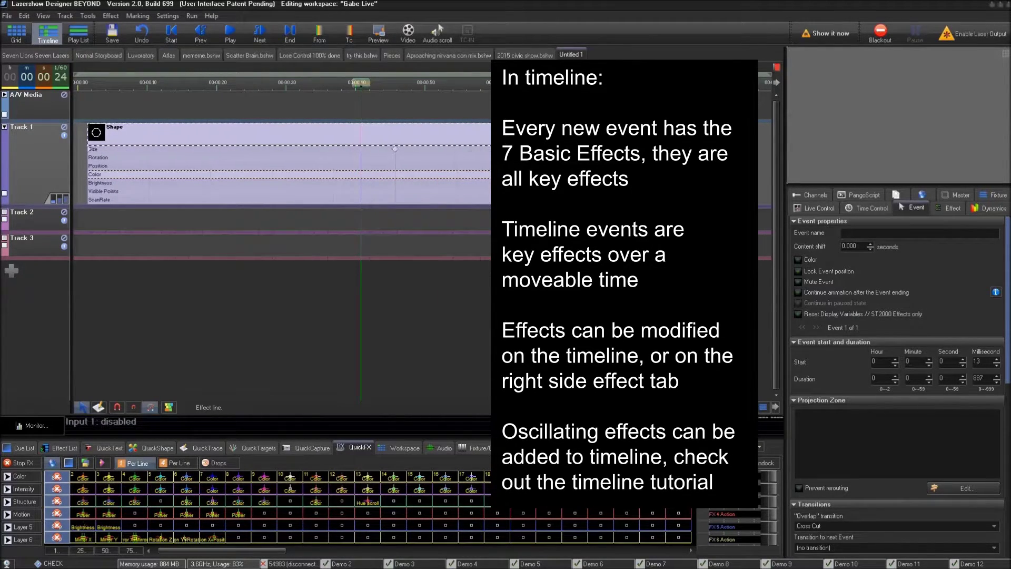
{"action": "left_click", "coordinate": [97, 152]}
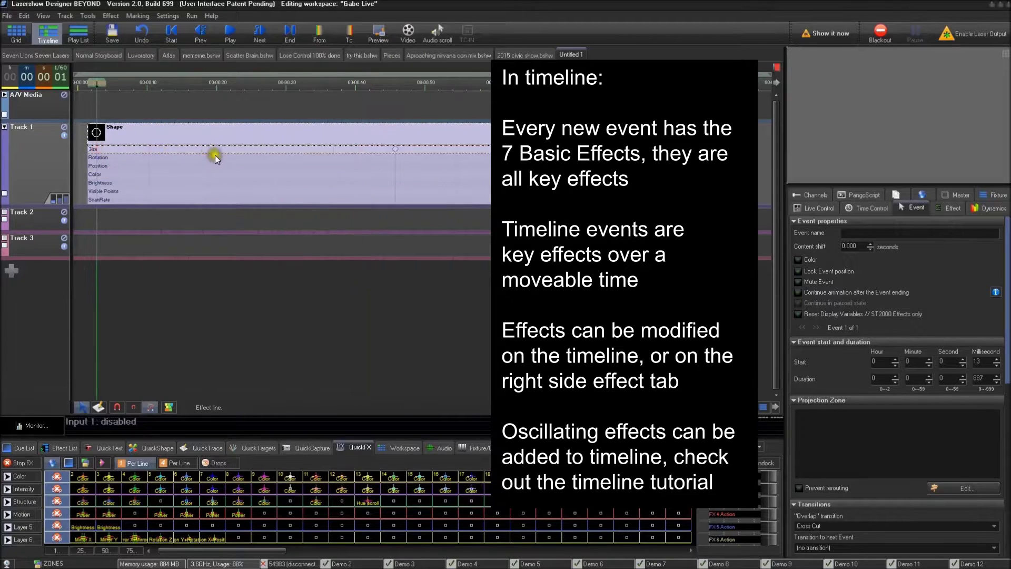
{"action": "left_click", "coordinate": [243, 152]}
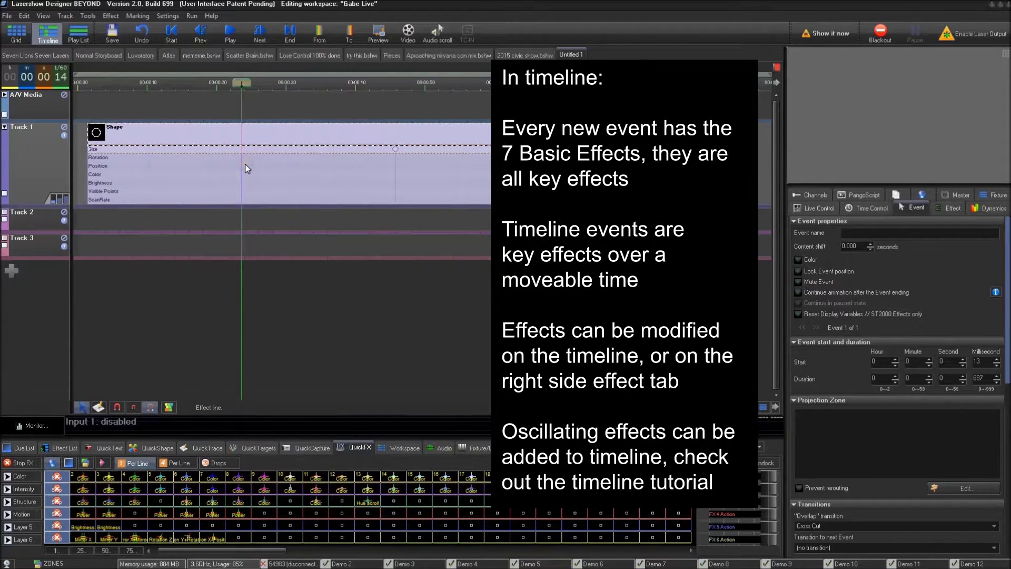
{"action": "left_click", "coordinate": [77, 169]}
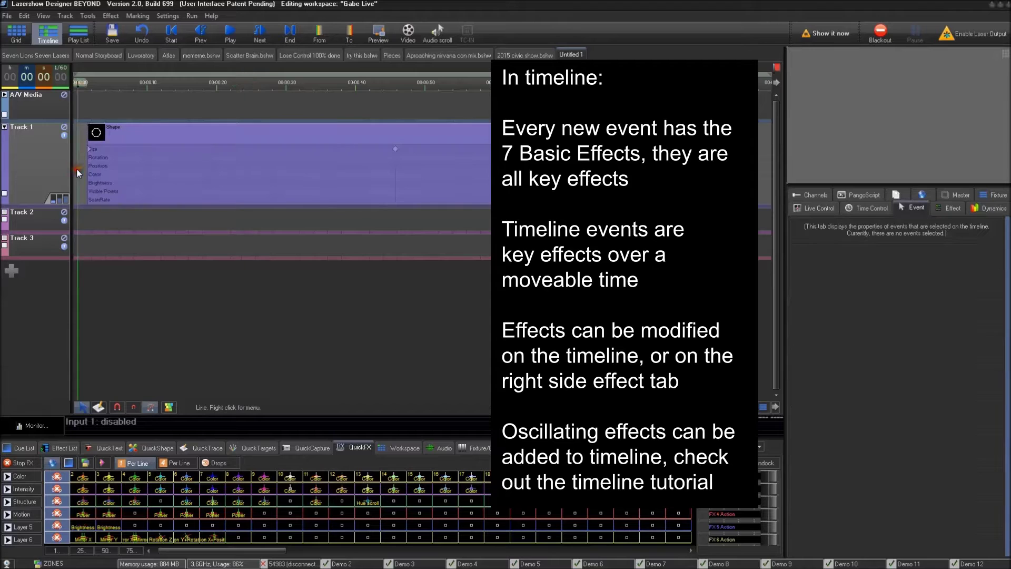
Add a second Size key point partway along the event
{"action": "left_click", "coordinate": [90, 151]}
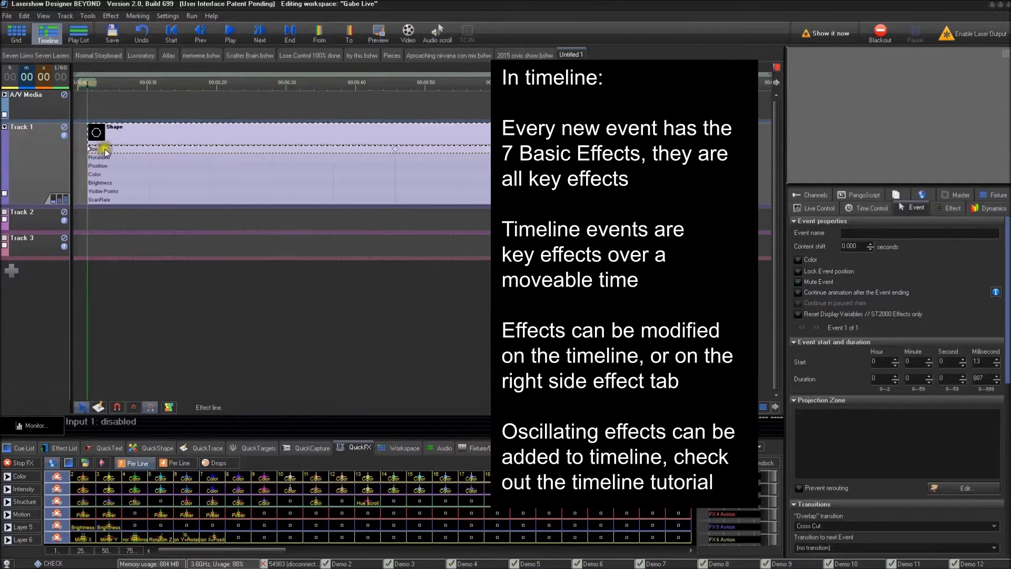
{"action": "left_click", "coordinate": [190, 153]}
{"action": "left_click_drag", "start_coordinate": [191, 155], "coordinate": [222, 151]}
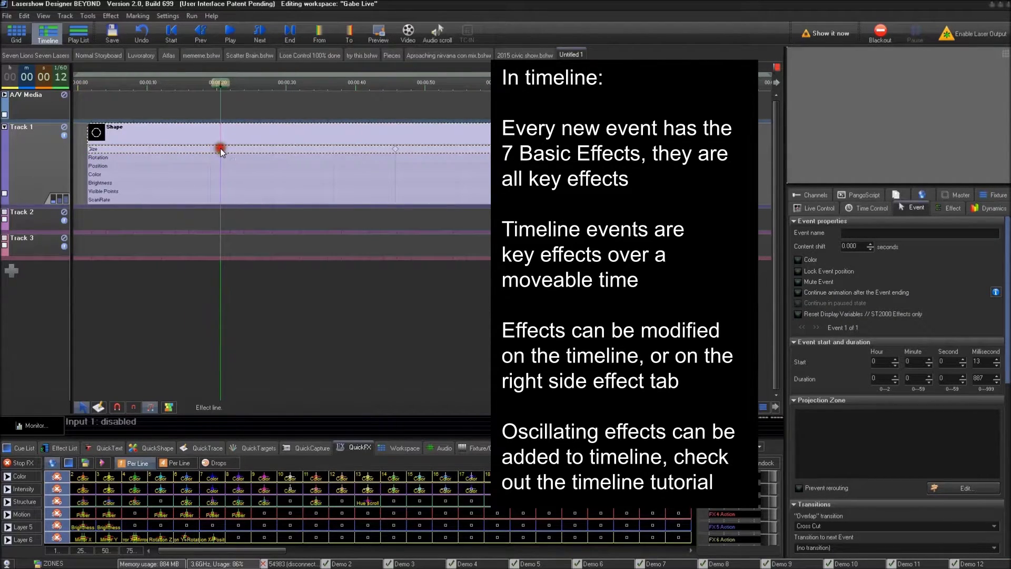
{"action": "double_click", "coordinate": [221, 150]}
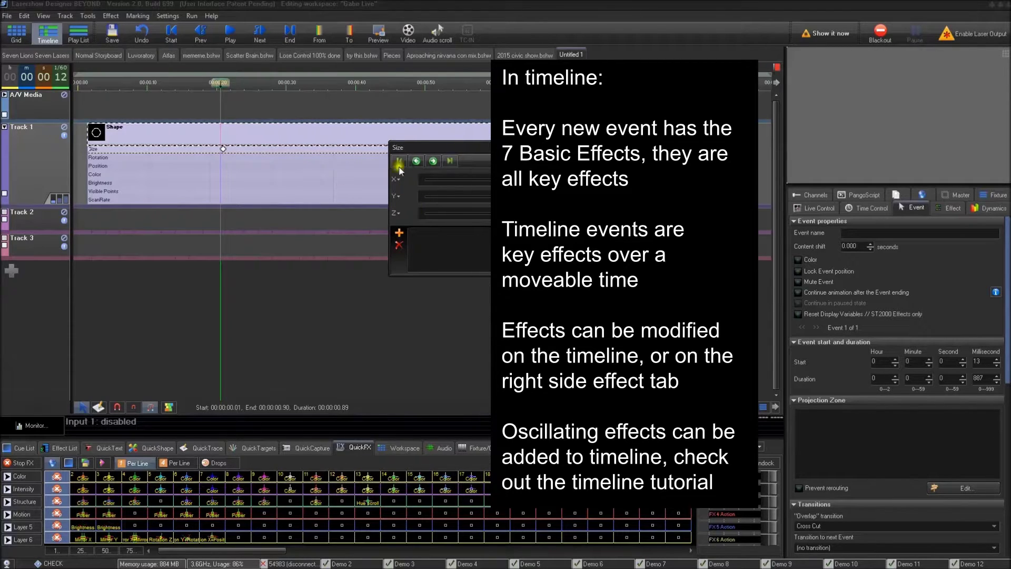
{"action": "left_click", "coordinate": [189, 230]}
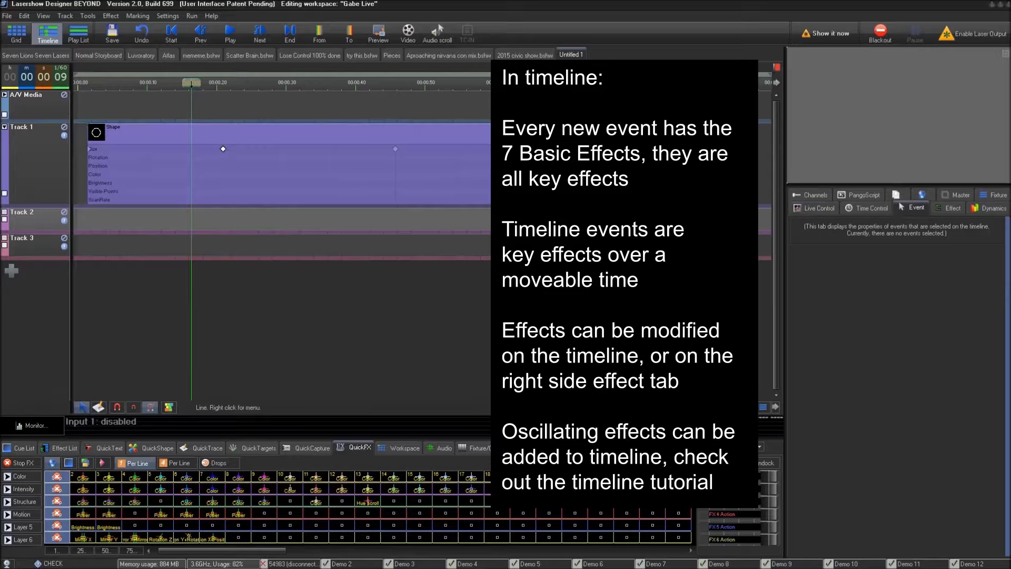
Review the Rotation and Position key effects in the Effect tab, scrubbing the effect time
{"action": "left_click", "coordinate": [281, 131]}
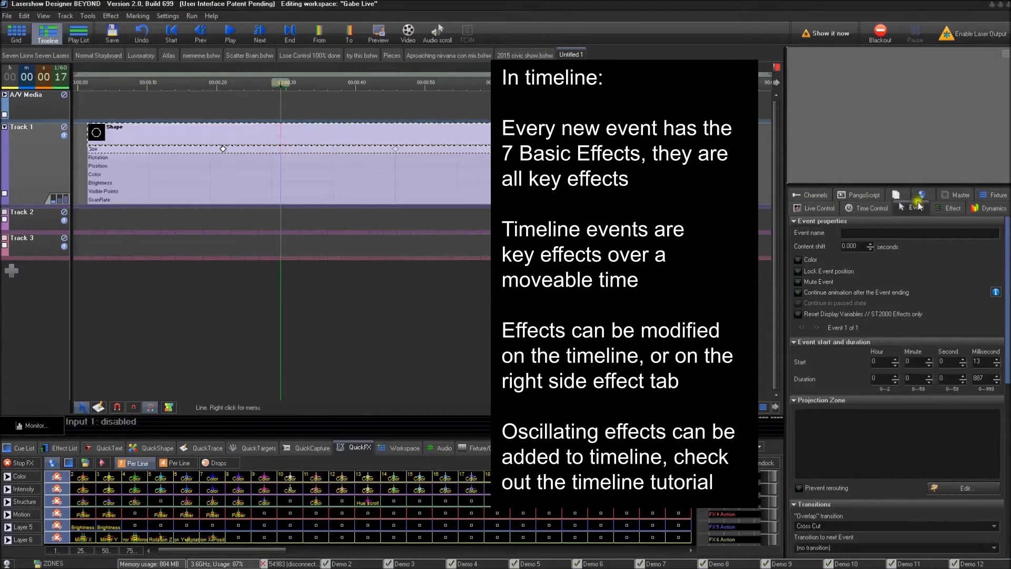
{"action": "left_click", "coordinate": [955, 211]}
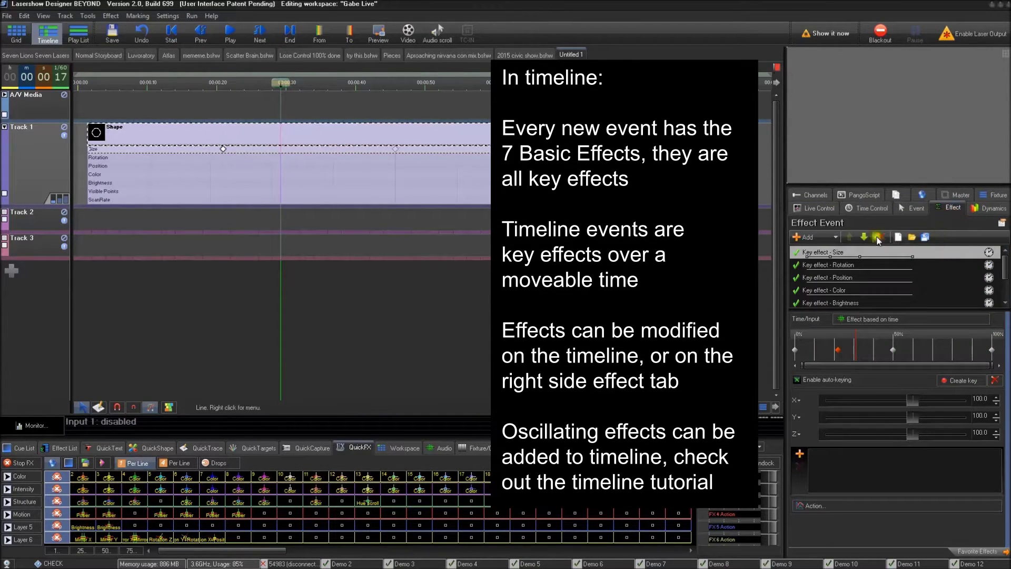
{"action": "left_click", "coordinate": [378, 134]}
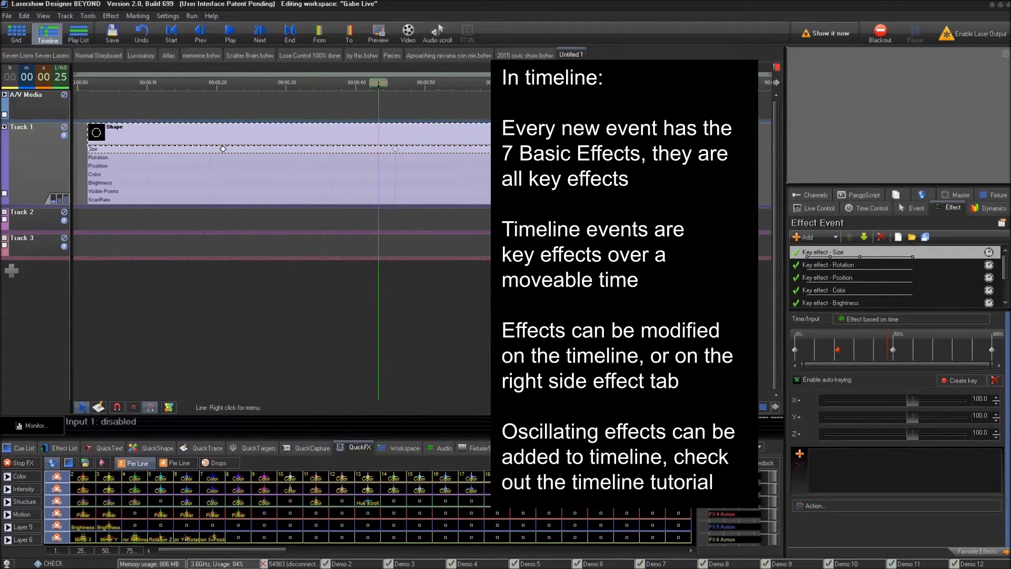
{"action": "left_click", "coordinate": [843, 265]}
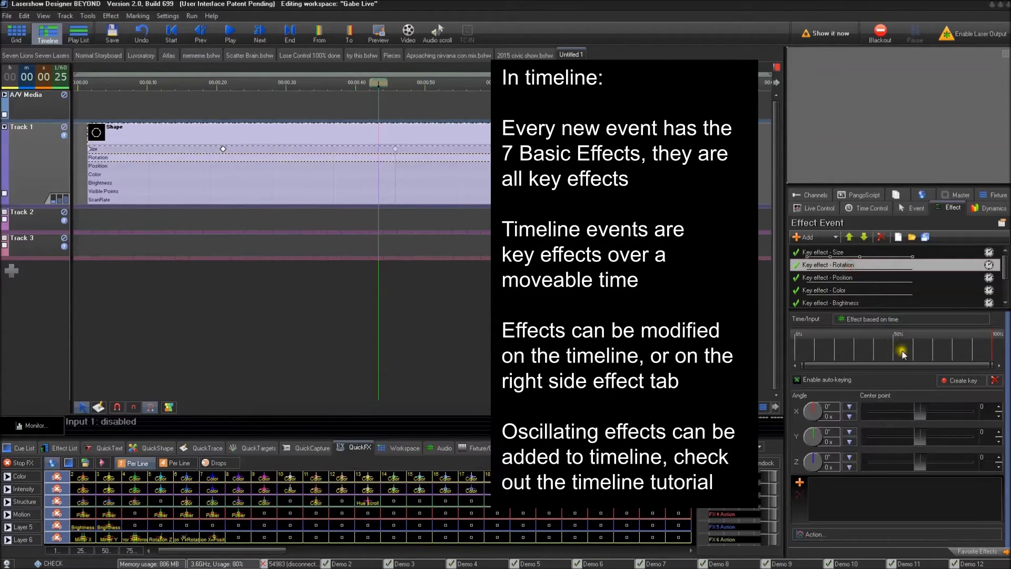
{"action": "left_click", "coordinate": [902, 356]}
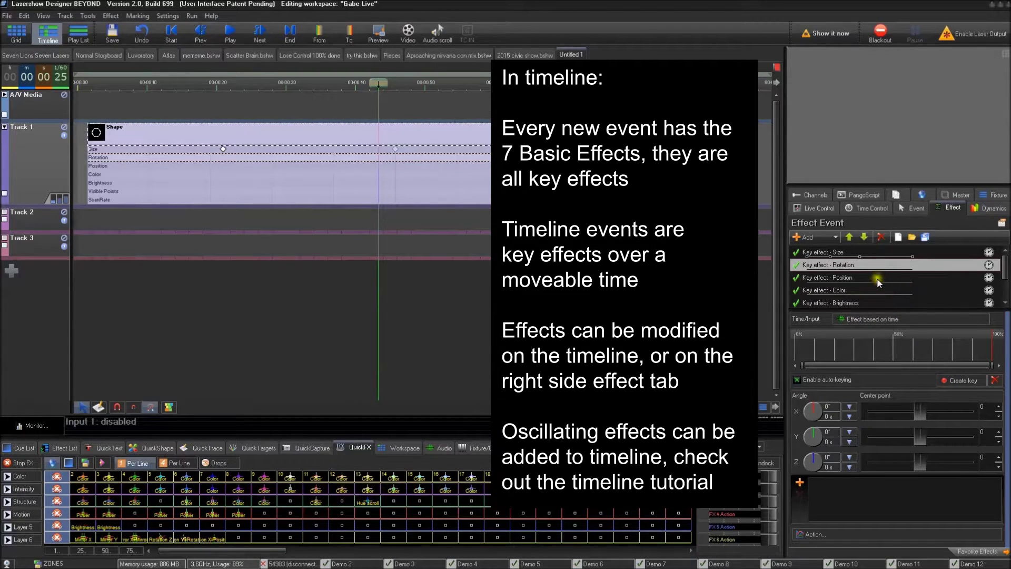
{"action": "left_click", "coordinate": [869, 279]}
{"action": "left_click", "coordinate": [837, 348]}
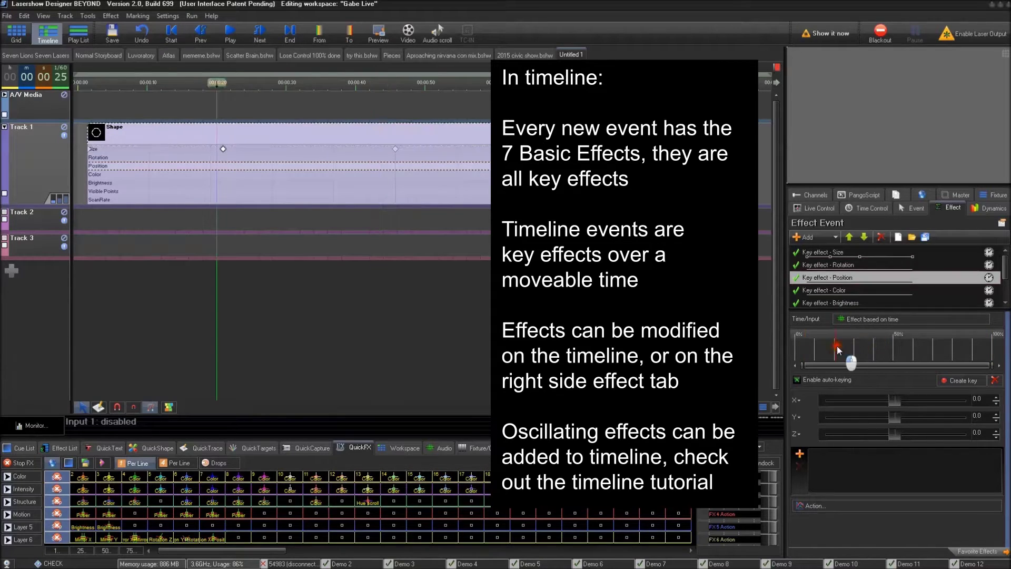
{"action": "mouse_move", "coordinate": [869, 352]}
{"action": "left_mouse_down"}
{"action": "mouse_move", "coordinate": [962, 362]}
{"action": "mouse_move", "coordinate": [853, 355]}
{"action": "mouse_move", "coordinate": [969, 356]}
{"action": "left_mouse_up"}
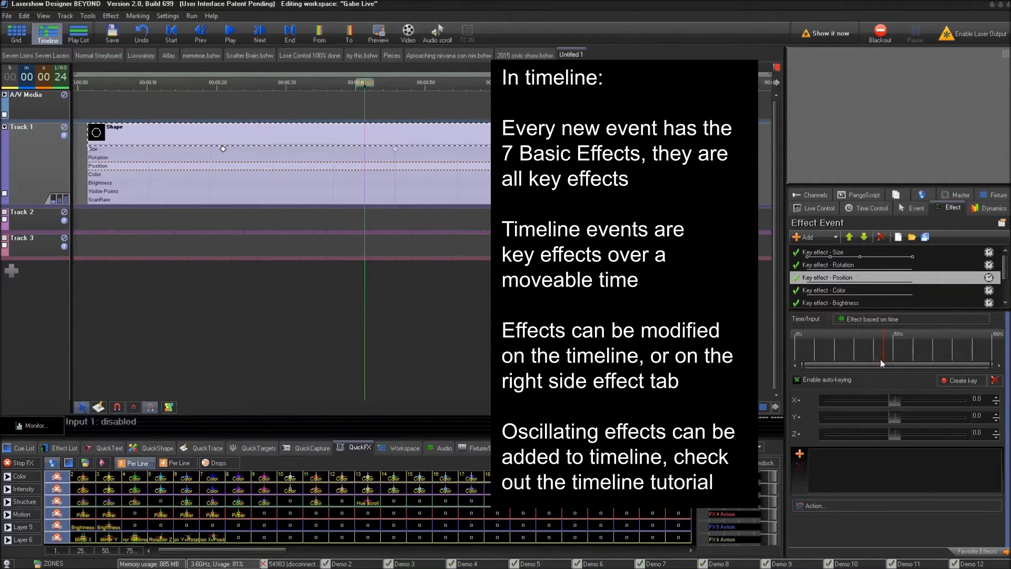
{"action": "left_click", "coordinate": [883, 265]}
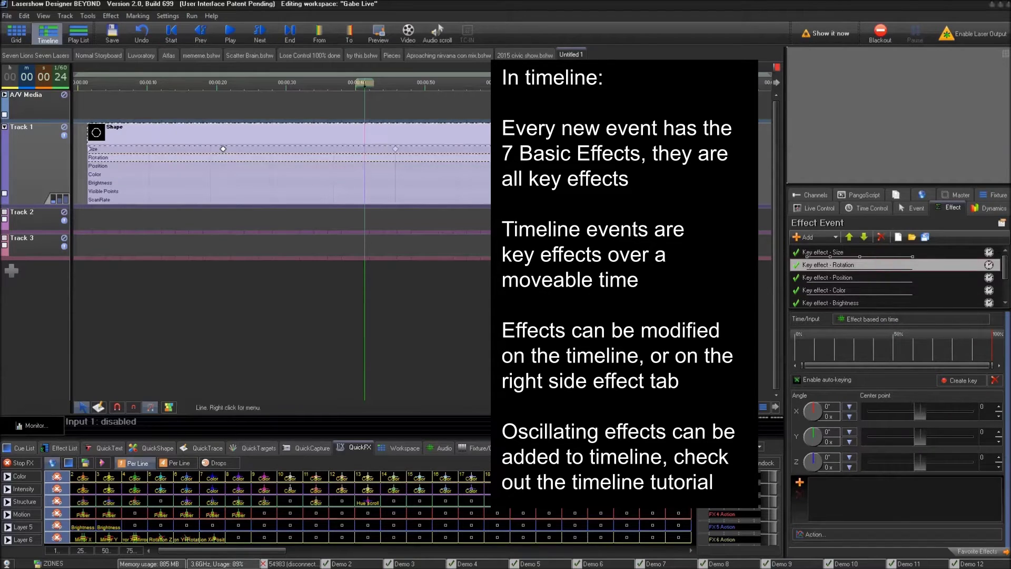
Add a key point on the Shape event's Rotation line and adjust it
{"action": "double_click", "coordinate": [313, 159]}
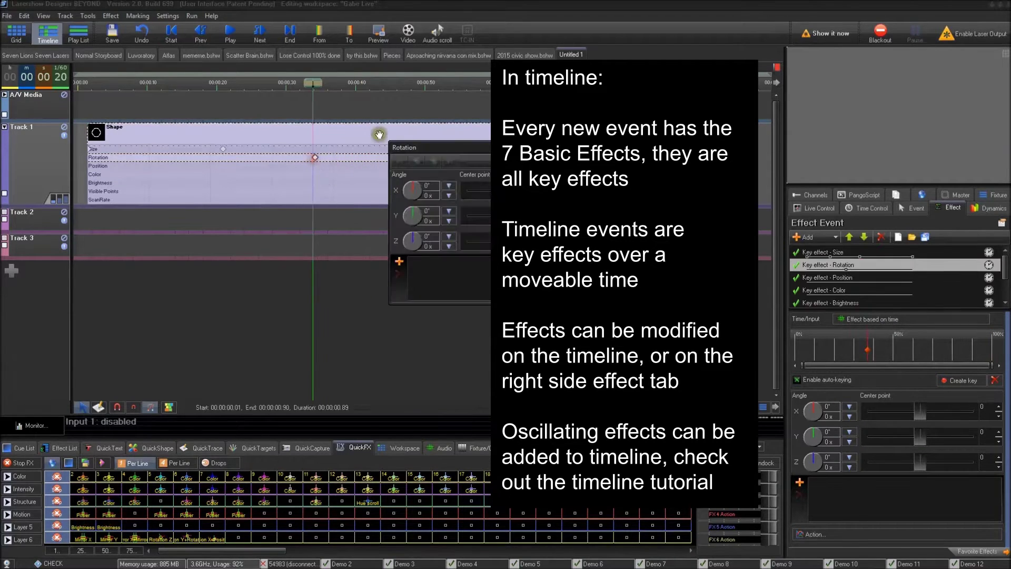
{"action": "right_click", "coordinate": [319, 159]}
{"action": "left_click", "coordinate": [322, 169]}
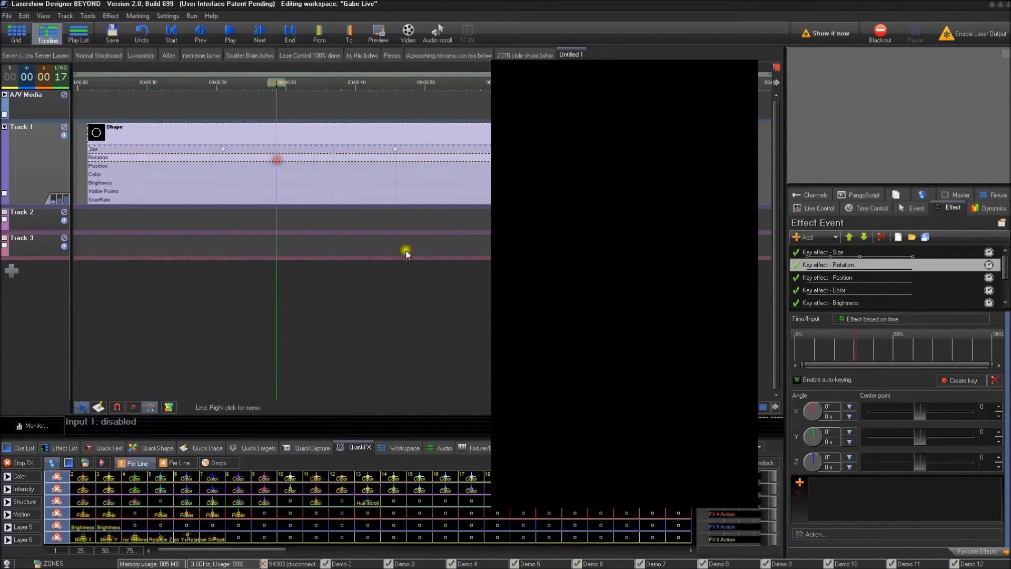
Back on the cue grid, enlarge the QuickFX area and pick empty Layer 5 effect 13
{"action": "left_click", "coordinate": [17, 33]}
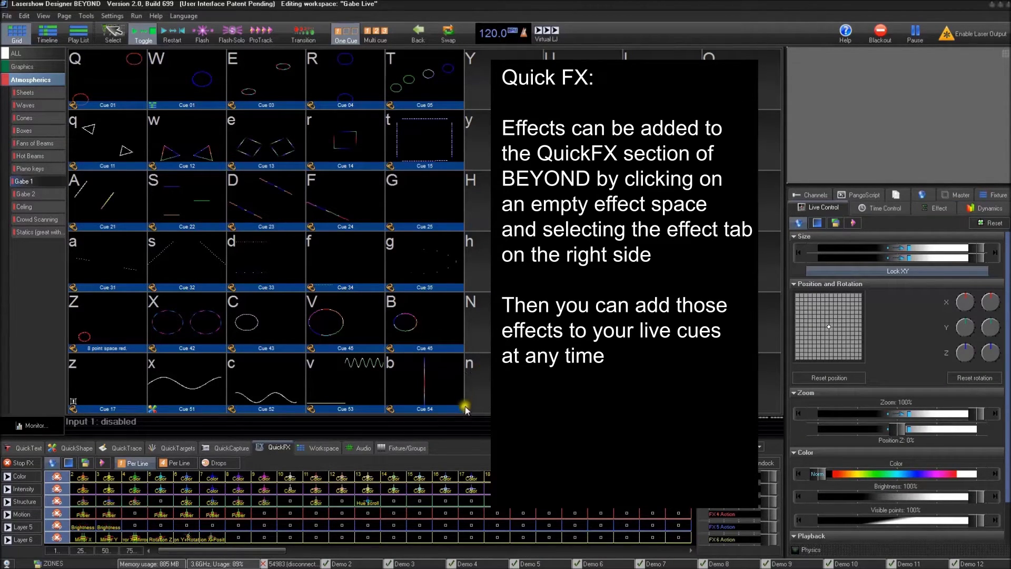
{"action": "left_click_drag", "start_coordinate": [456, 439], "coordinate": [469, 356]}
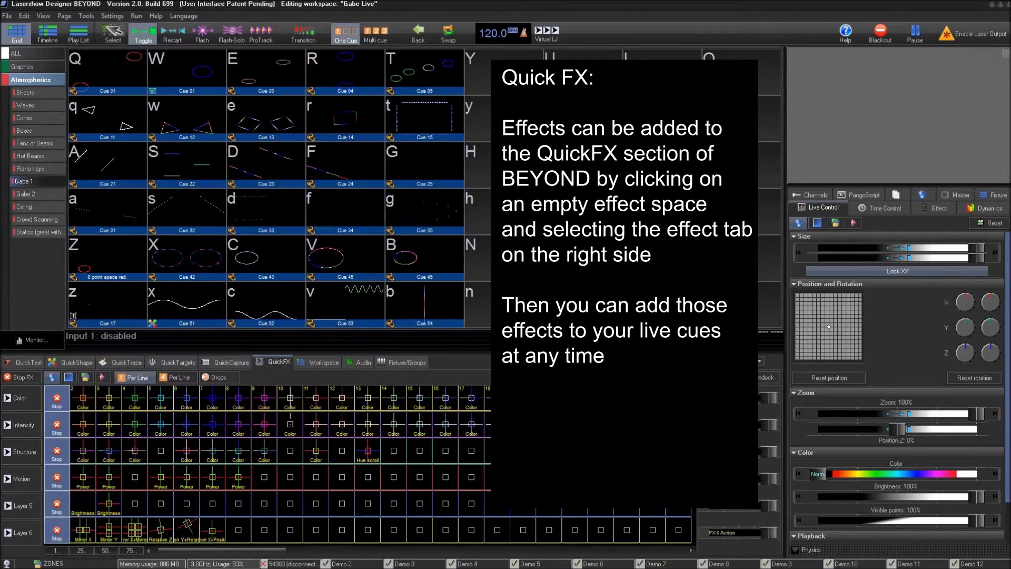
{"action": "left_click", "coordinate": [364, 502]}
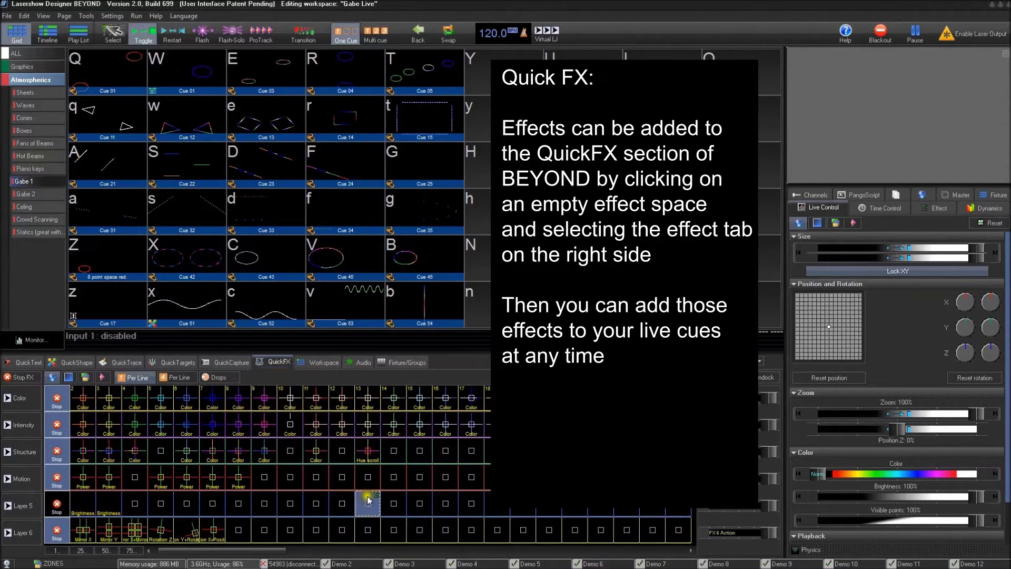
{"action": "left_click", "coordinate": [943, 210]}
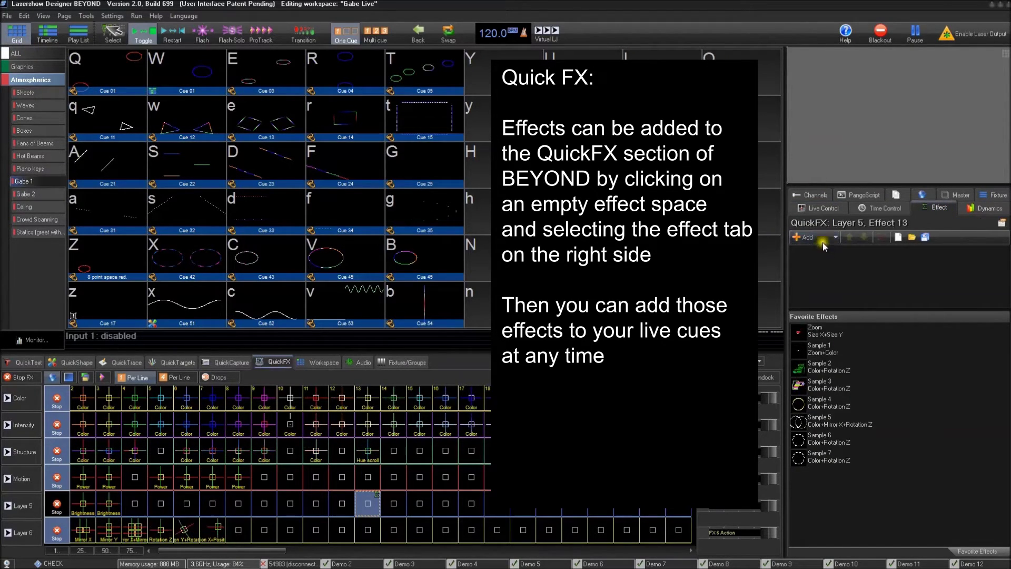
Add an oscillating Zoom effect, 10% to 100% Ping-Pong, to the slot
{"action": "left_click", "coordinate": [796, 222]}
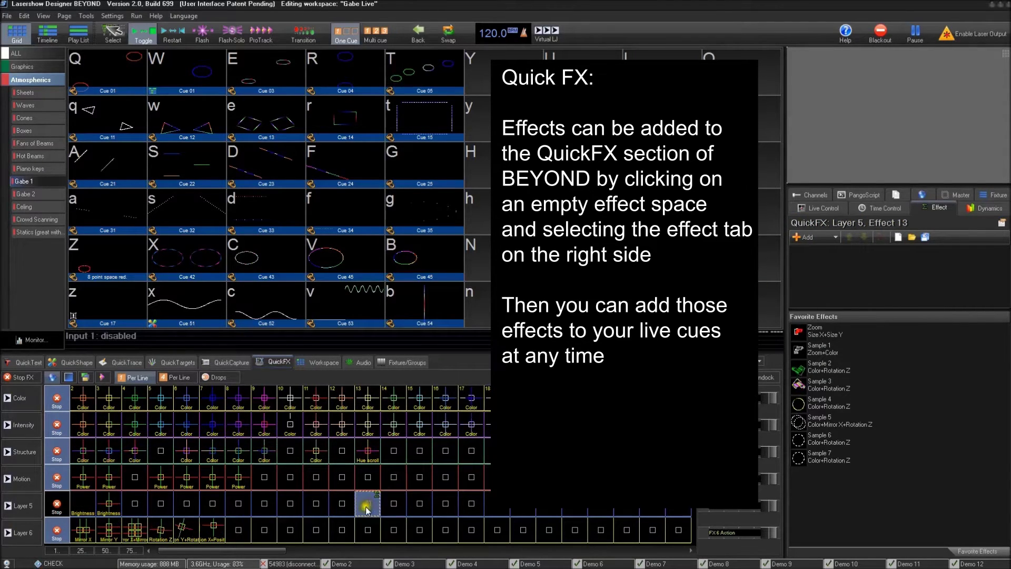
{"action": "left_click", "coordinate": [822, 241]}
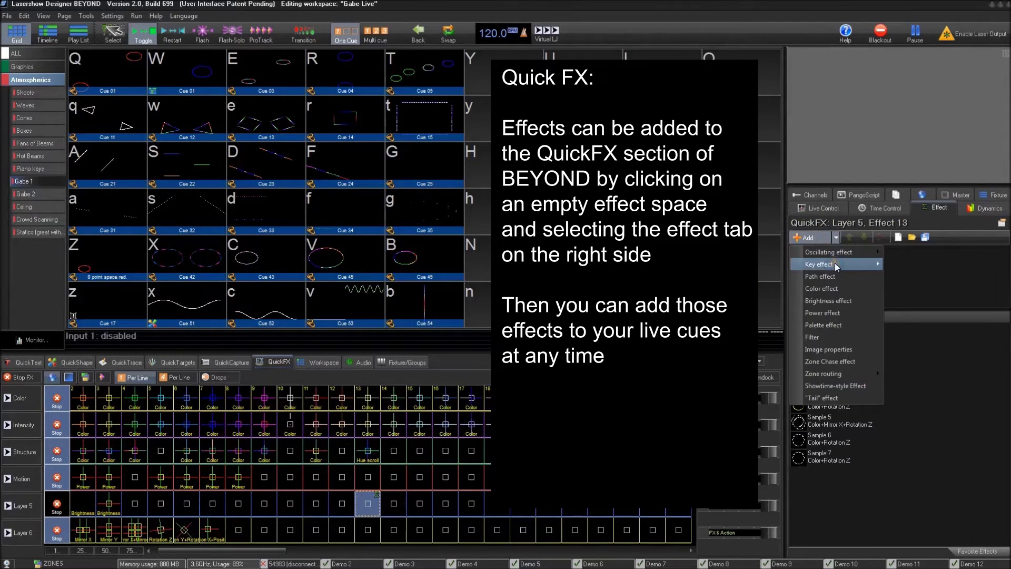
{"action": "mouse_move", "coordinate": [853, 256]}
{"action": "left_click", "coordinate": [899, 266]}
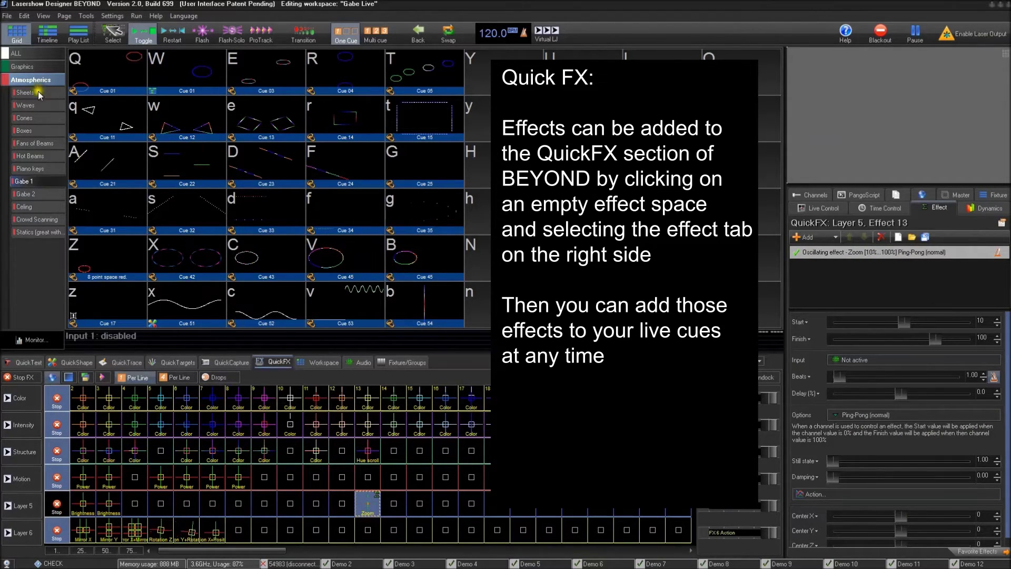
Play the Hexagon cue from the Statics page and toggle the Zoom QuickFX on it
{"action": "left_click", "coordinate": [37, 232]}
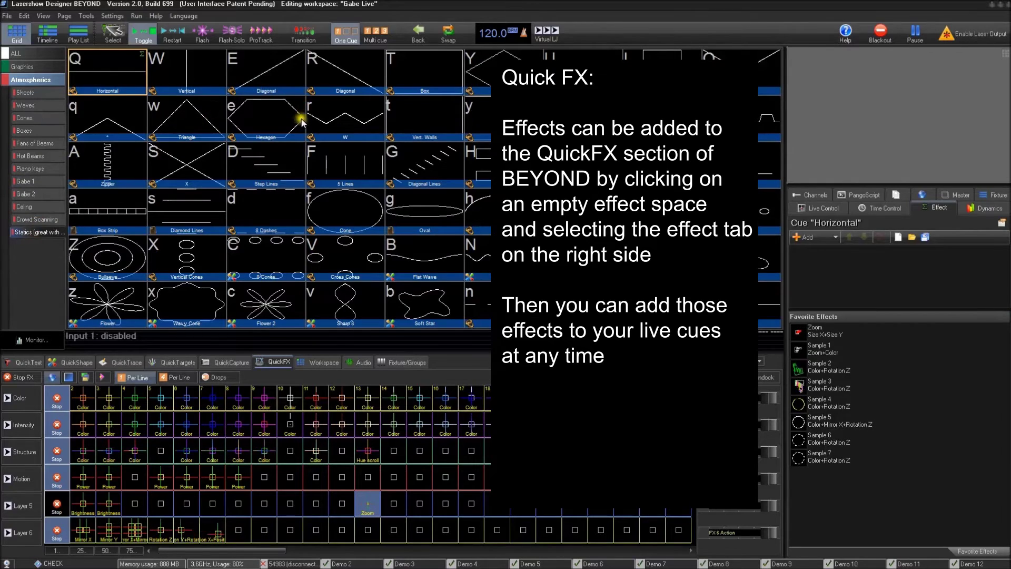
{"action": "left_click", "coordinate": [298, 118]}
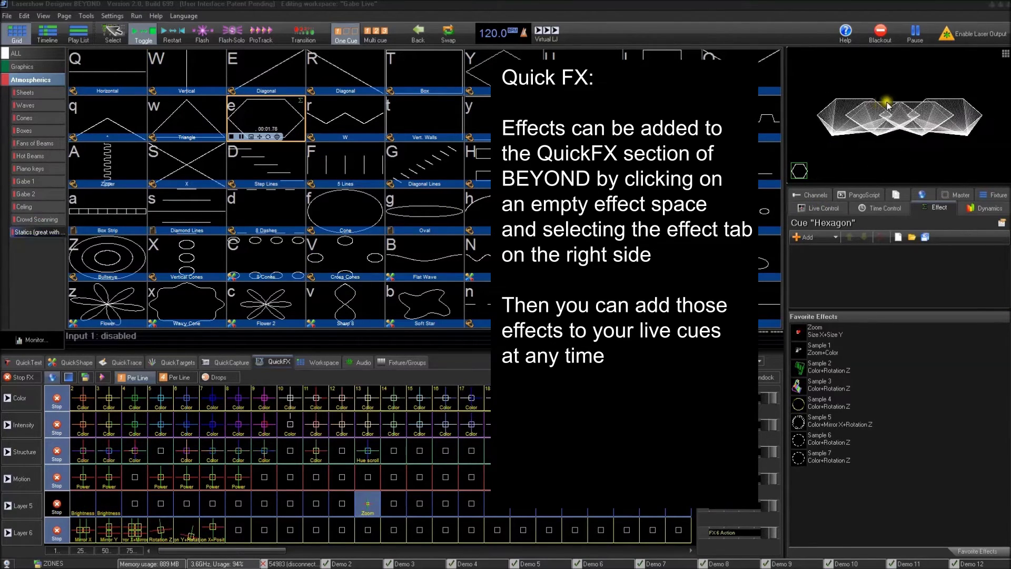
{"action": "left_click", "coordinate": [363, 507]}
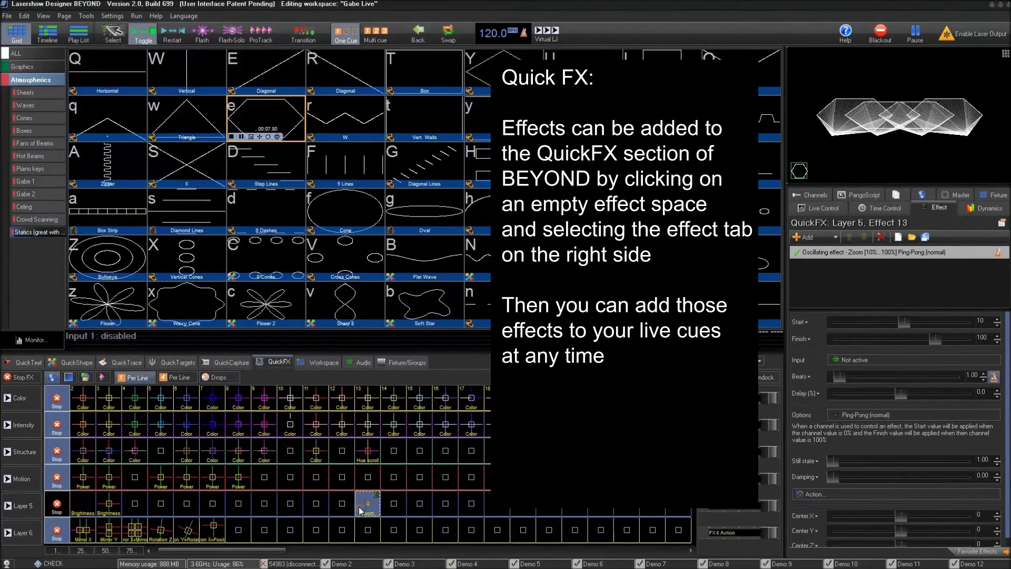
{"action": "left_click", "coordinate": [299, 535]}
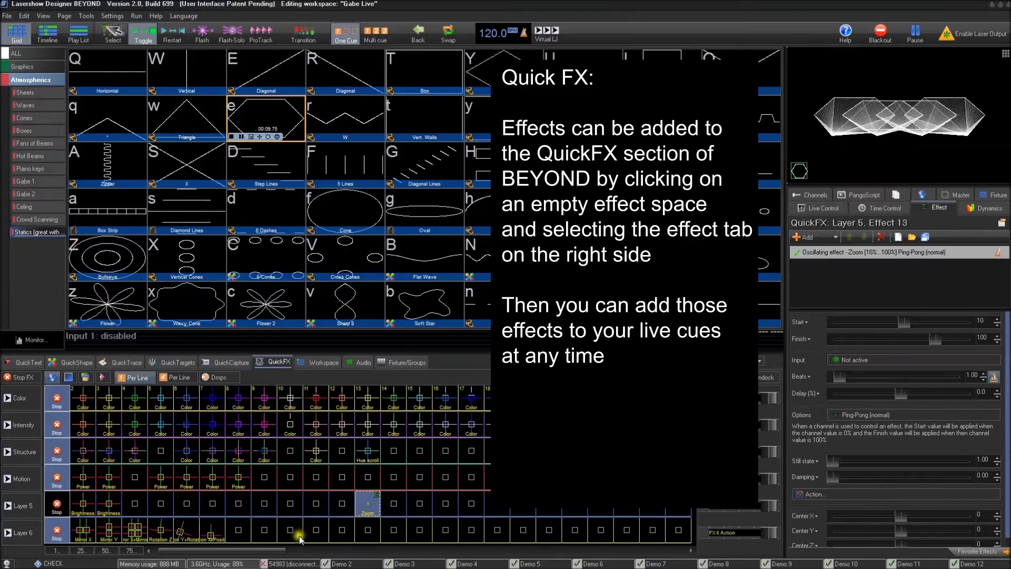
{"action": "left_click_drag", "start_coordinate": [262, 551], "coordinate": [256, 551]}
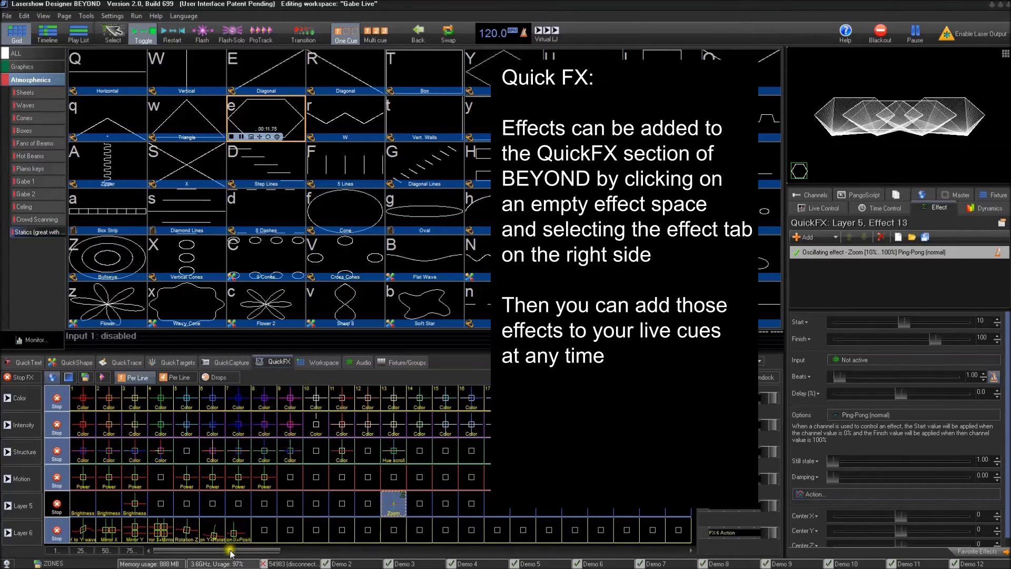
{"action": "left_click", "coordinate": [400, 500]}
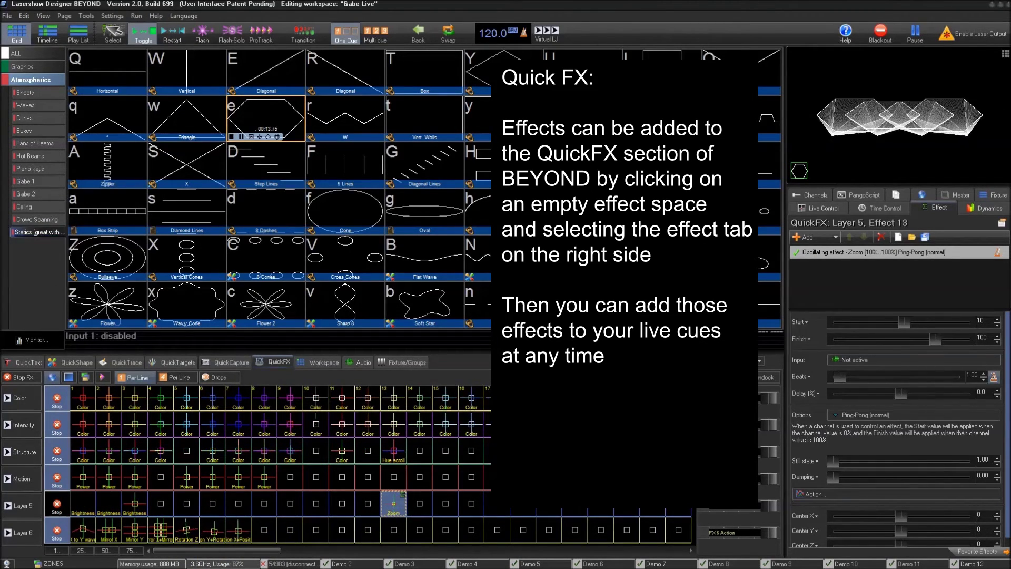
{"action": "left_click", "coordinate": [364, 452]}
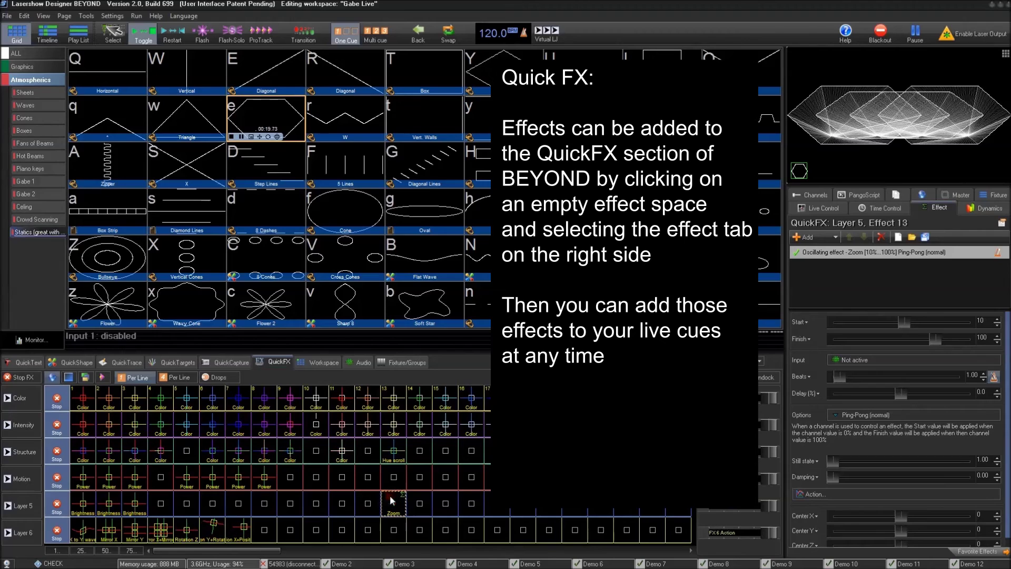
Apply orange Intensity, rainbow colour, blue Intensity and Layer 6 rotation QuickFX to the hexagon
{"action": "left_click", "coordinate": [495, 427]}
{"action": "left_click", "coordinate": [368, 429]}
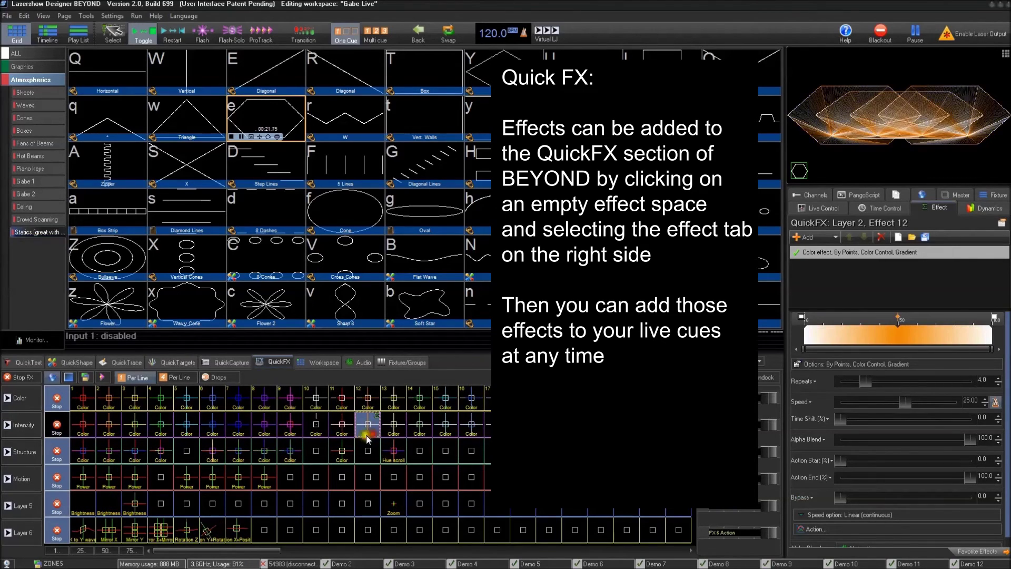
{"action": "left_click", "coordinate": [245, 457]}
{"action": "left_click", "coordinate": [187, 424]}
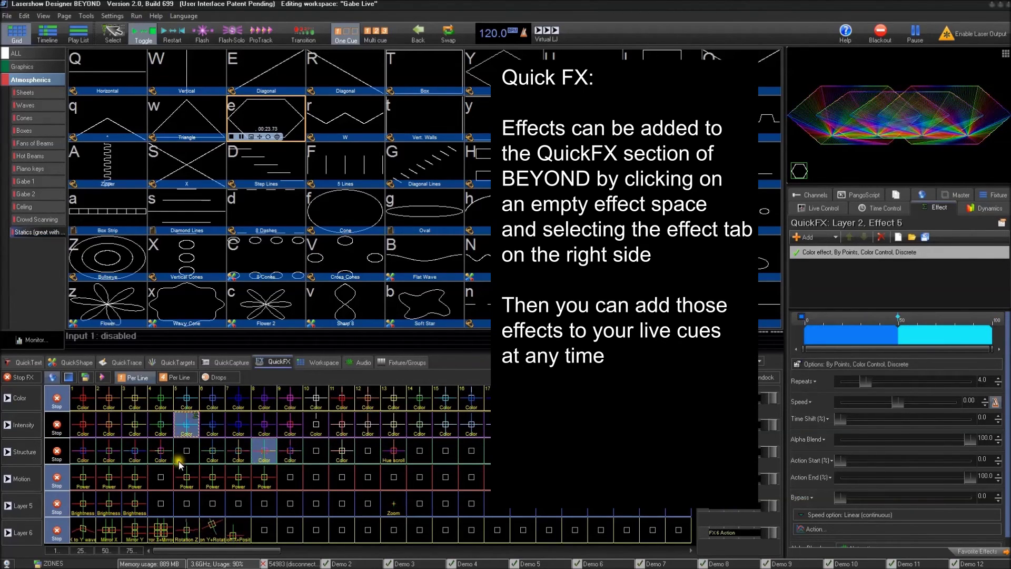
{"action": "left_click", "coordinate": [179, 531]}
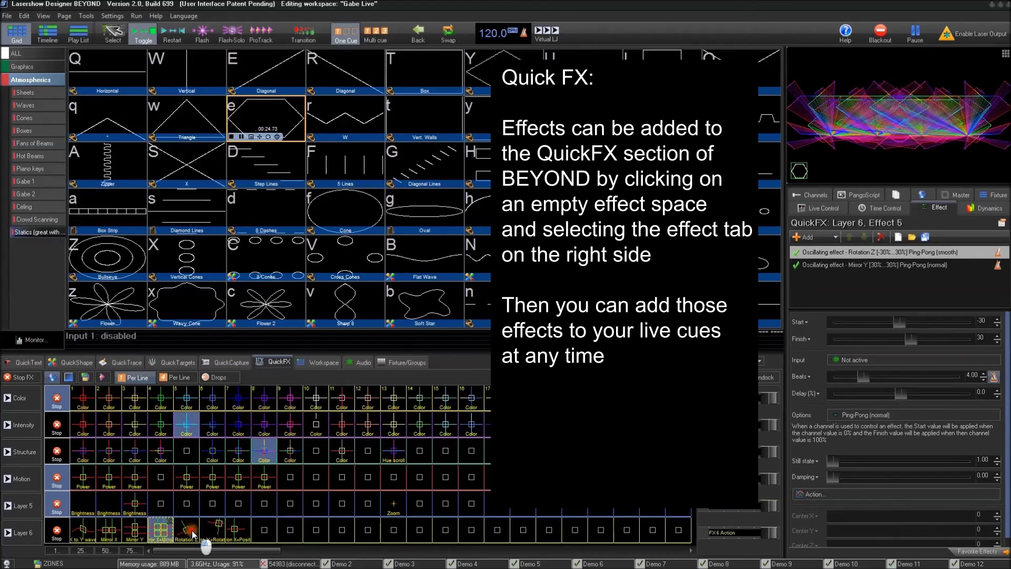
{"action": "left_click", "coordinate": [179, 424]}
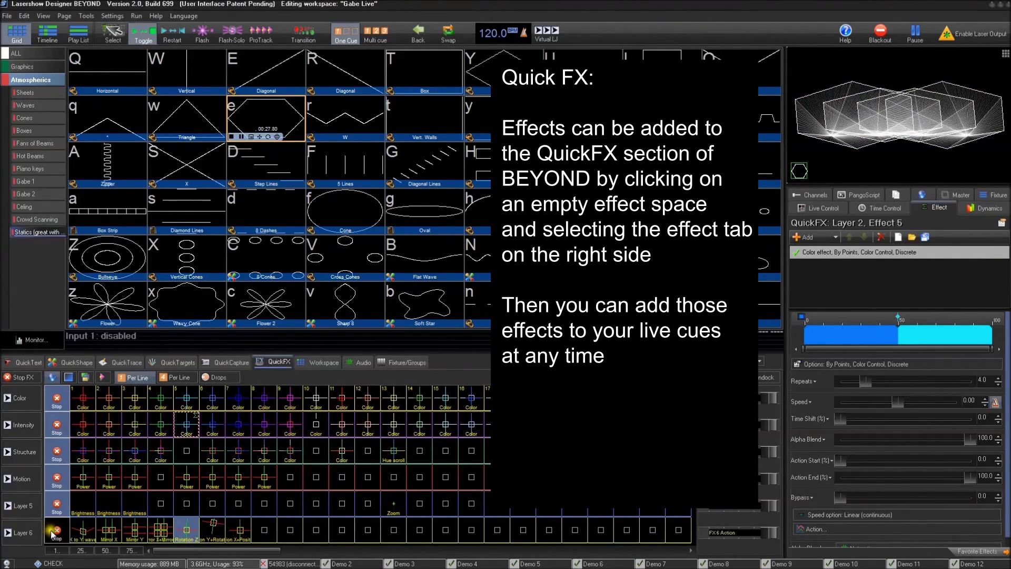